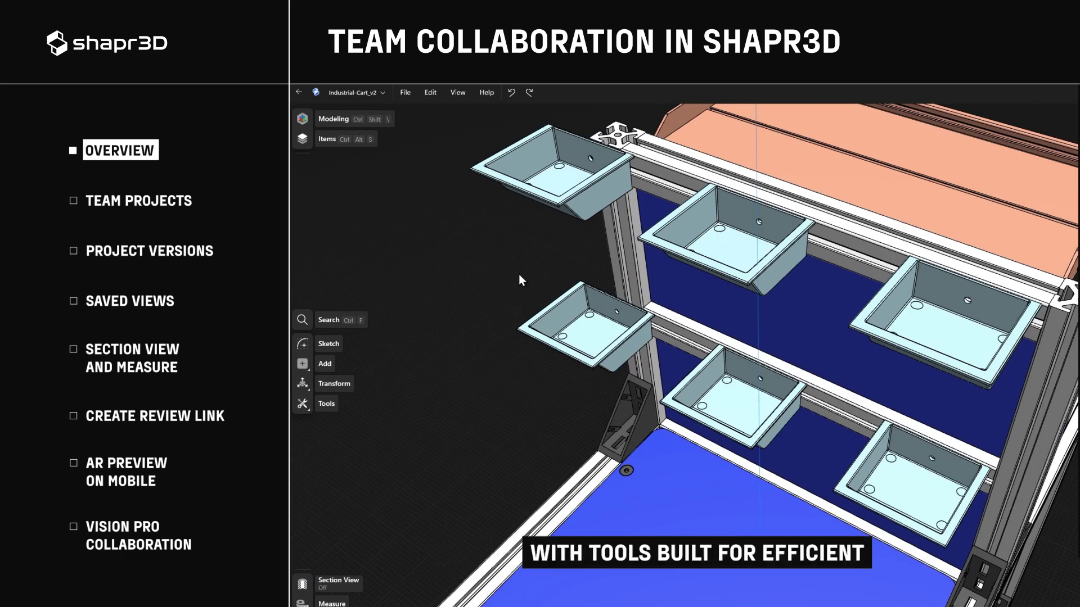
# - Move Industrial-Cart_v2 into a team folder, view version #5 details, and begin a review-link share
pyautogui.click(551, 177)
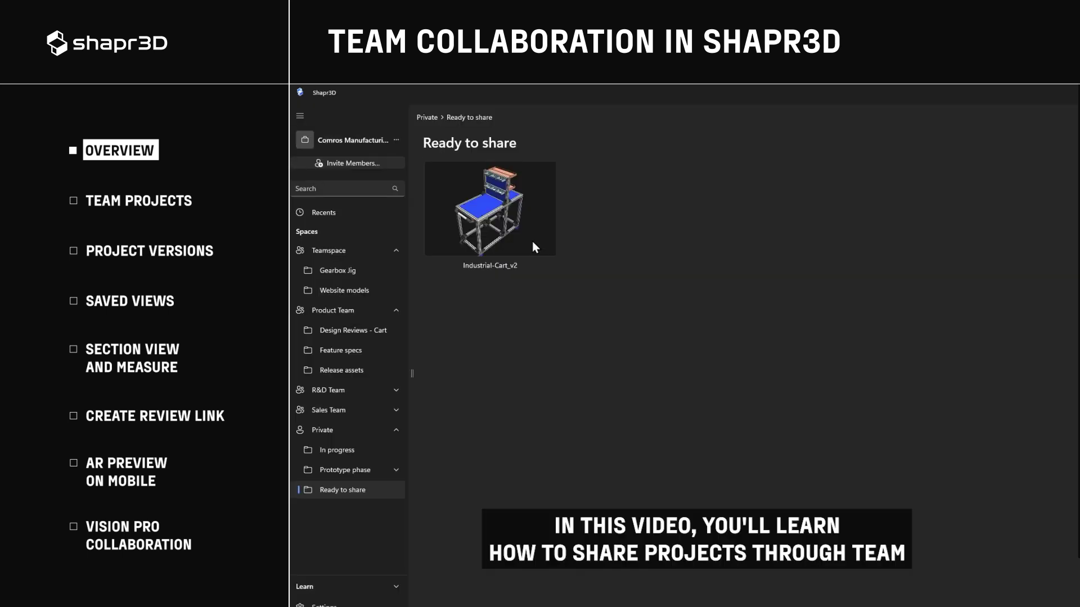
pyautogui.moveTo(533, 241); pyautogui.dragTo(393, 332)
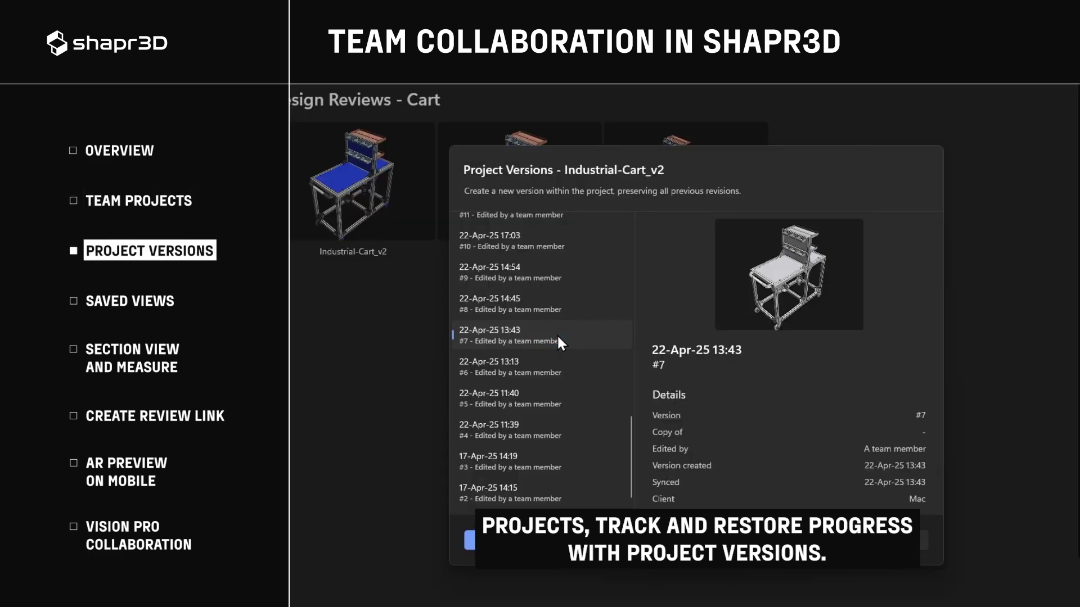
pyautogui.click(559, 391)
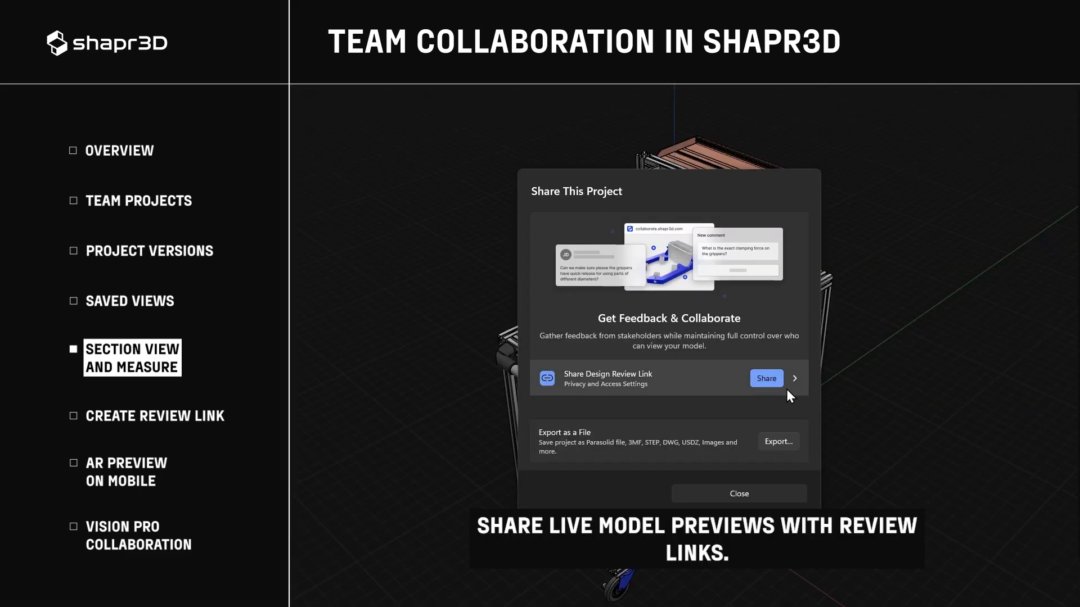
pyautogui.click(765, 386)
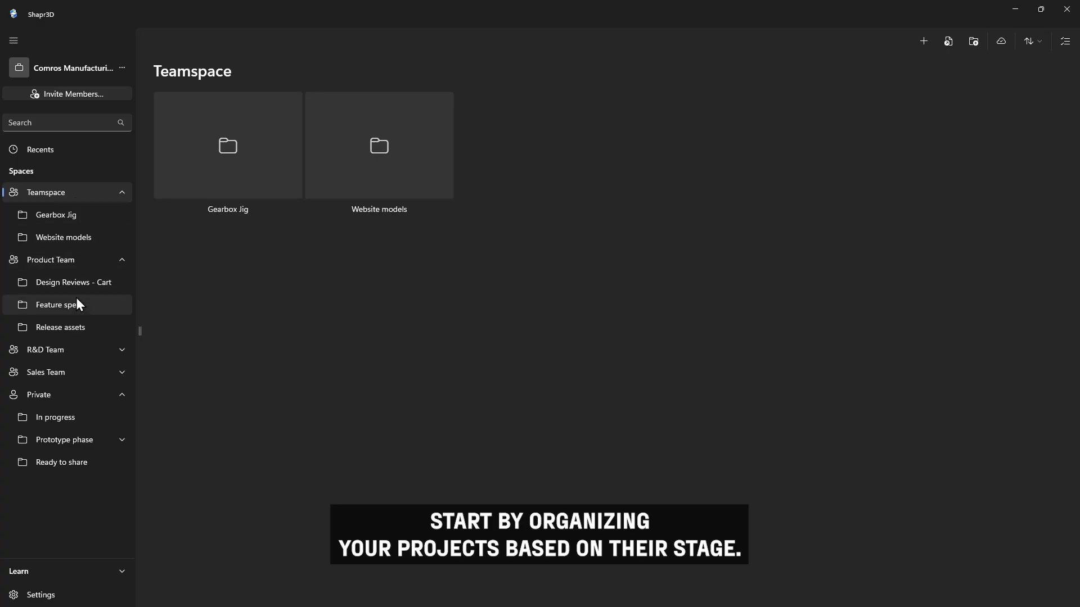
# - Drag Industrial-Cart_v2 from Ready to share into the Design Reviews - Cart folder and open it
pyautogui.click(93, 465)
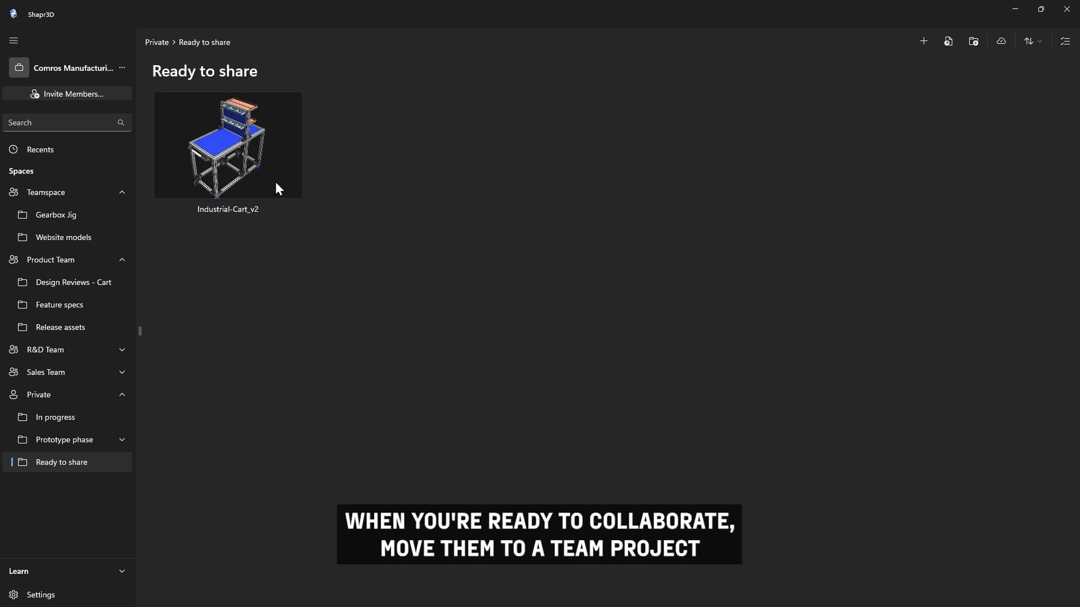
pyautogui.moveTo(276, 183); pyautogui.dragTo(117, 285)
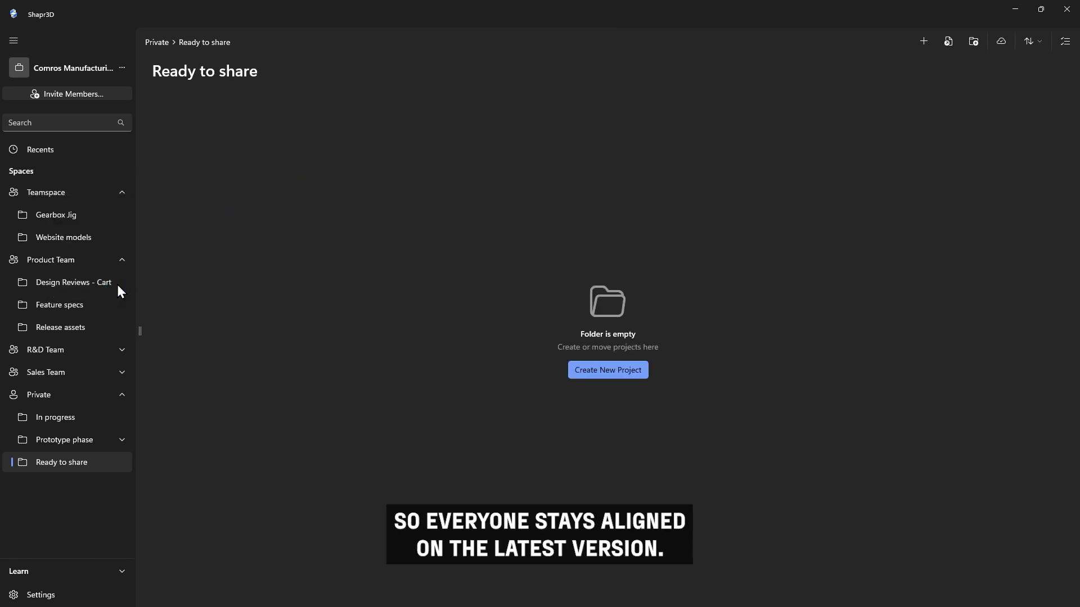
pyautogui.click(118, 284)
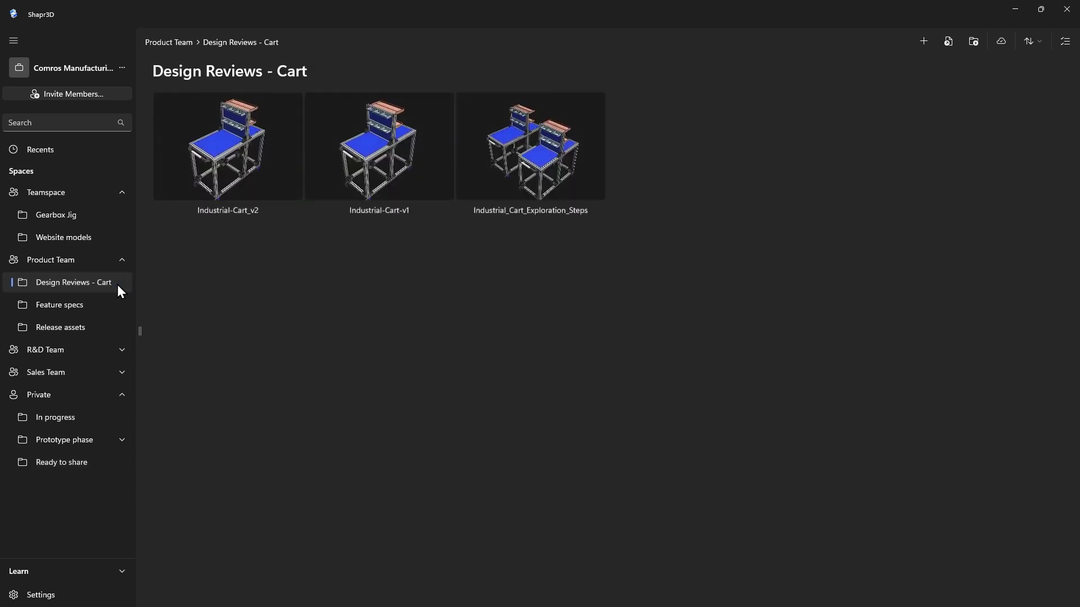
# - Browse the Teamspace, Product Team, R&D Team and Sales Team folders in the sidebar
pyautogui.click(88, 192)
pyautogui.click(89, 262)
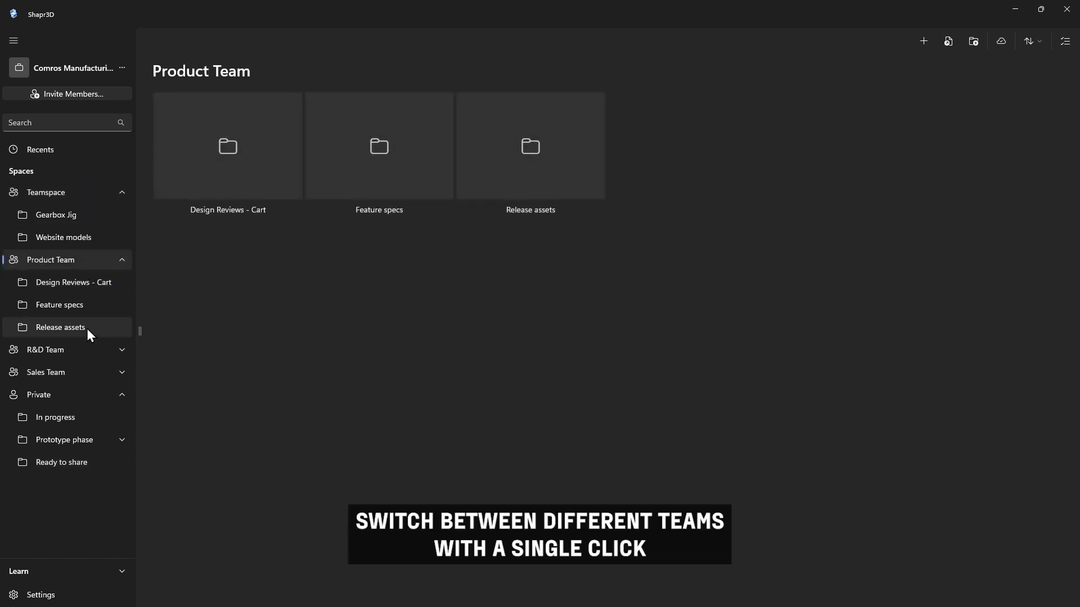
pyautogui.click(87, 351)
pyautogui.click(88, 370)
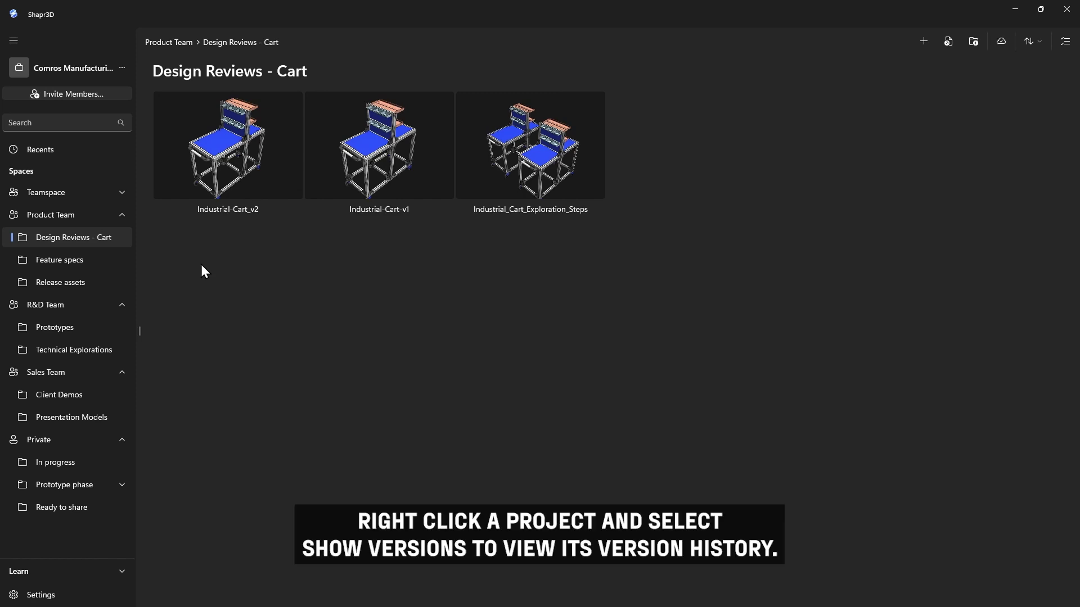
# - Review Industrial-Cart_v2's versions #7, #5 and #3, then restore #3 as latest
pyautogui.rightClick(274, 188)
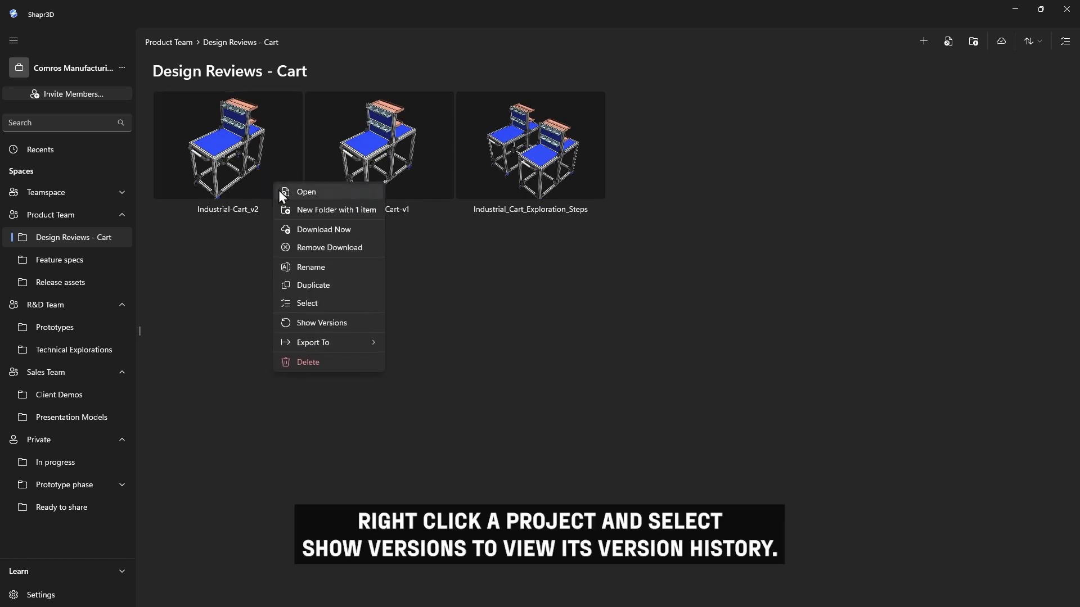
pyautogui.click(360, 322)
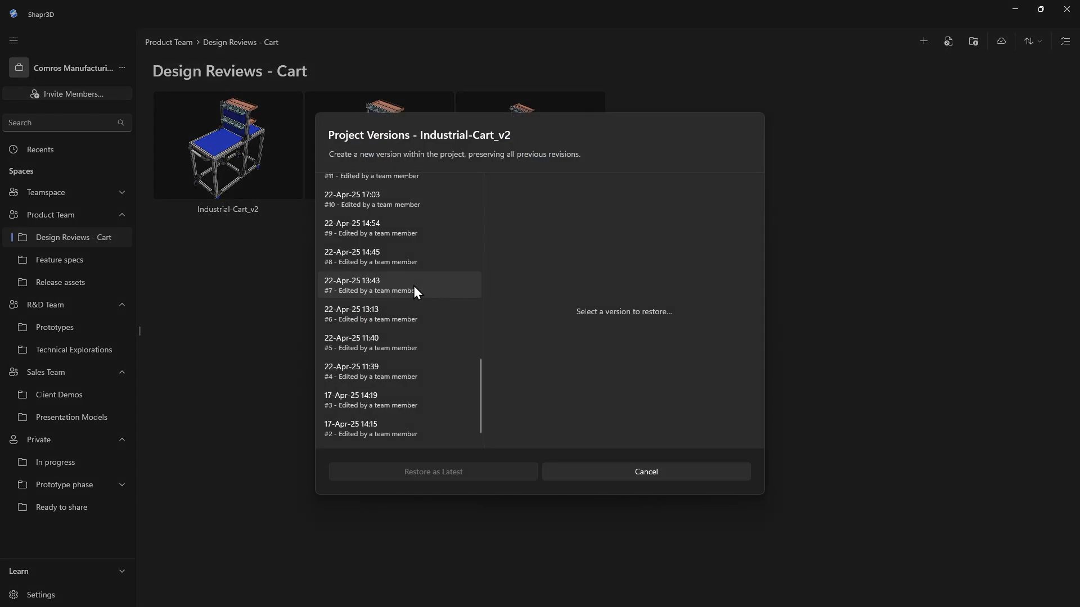
pyautogui.click(415, 287)
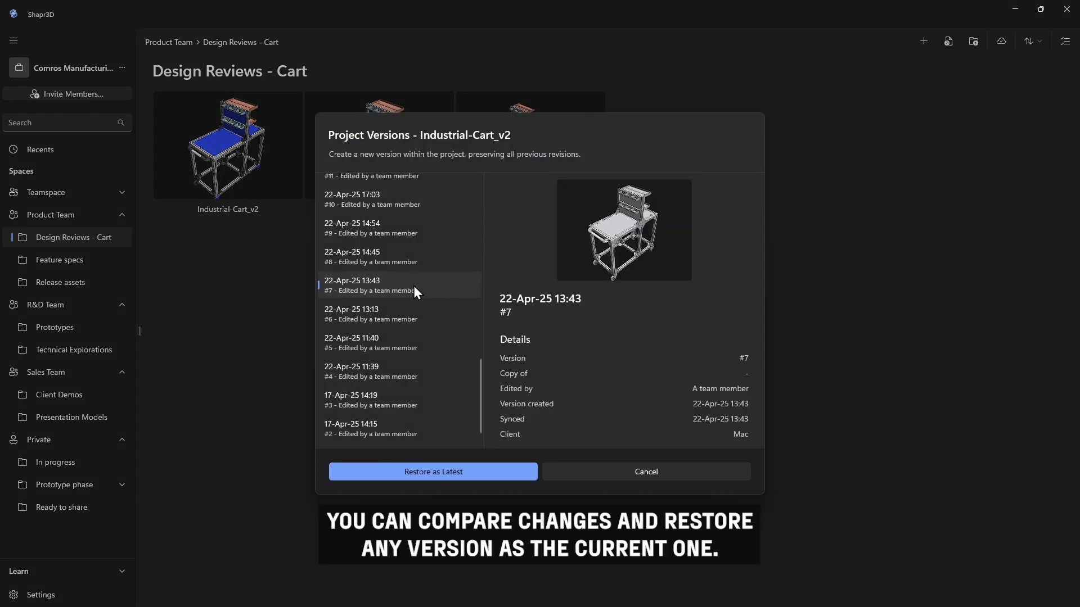
pyautogui.click(415, 337)
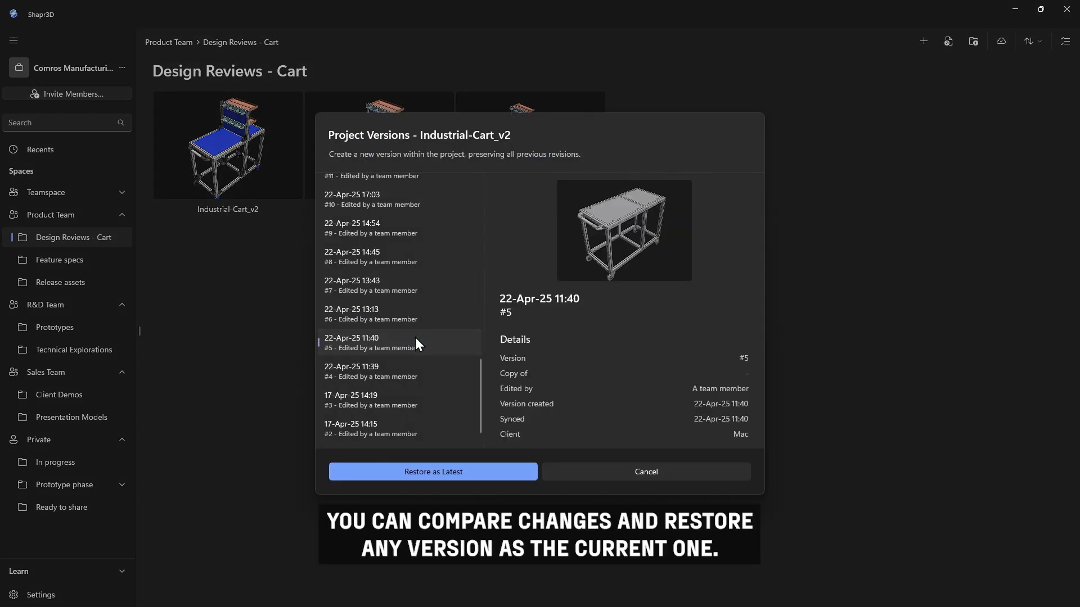
pyautogui.click(395, 393)
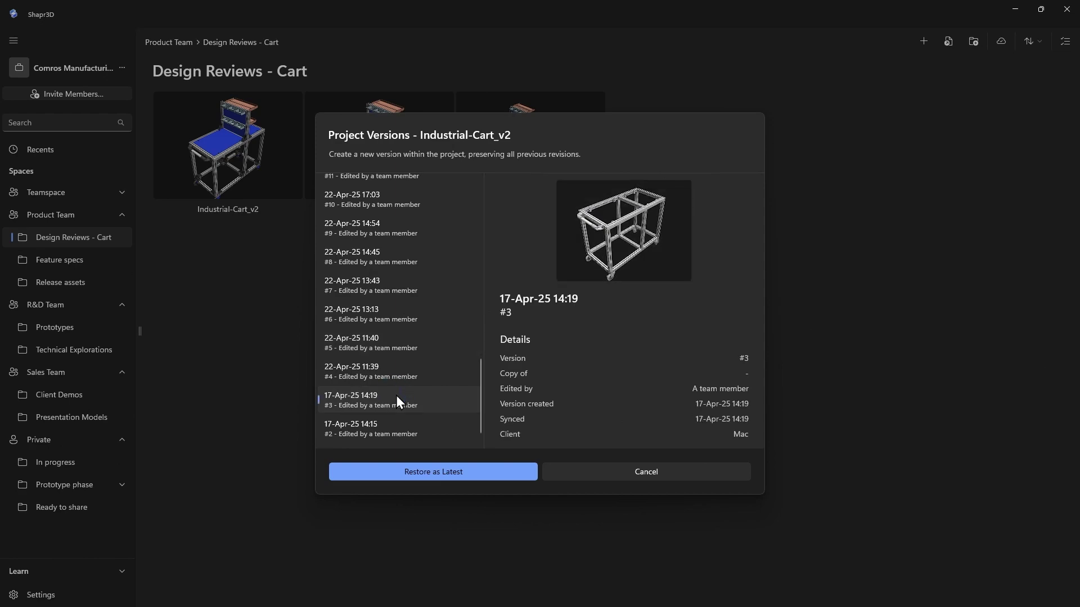
pyautogui.click(413, 471)
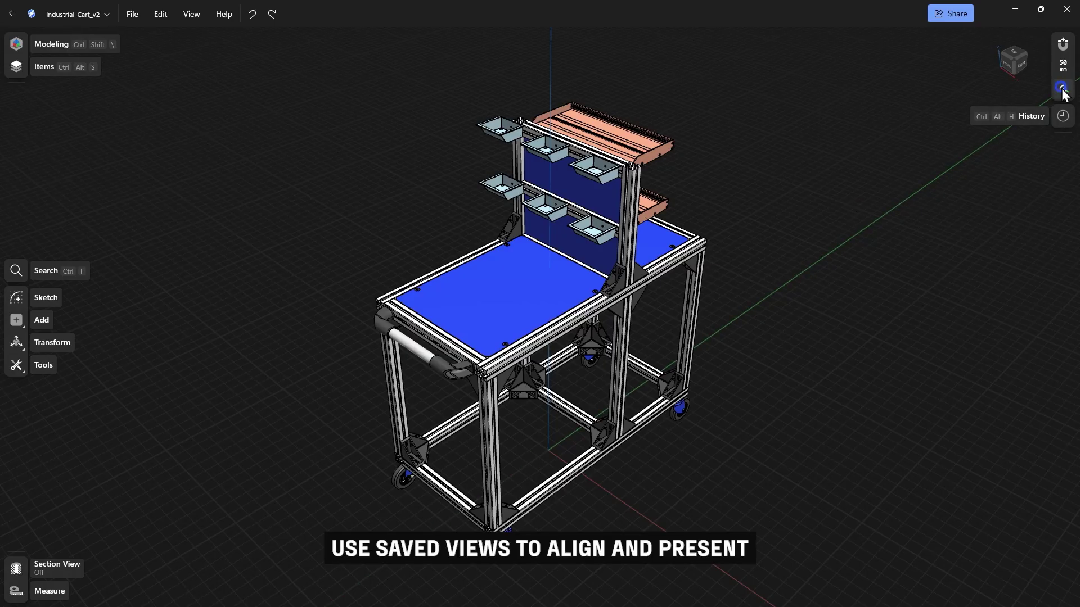
# - Step through saved Views 1, 2 and 3, ending on the frame corner bracket close-up
pyautogui.click(1062, 89)
pyautogui.click(968, 317)
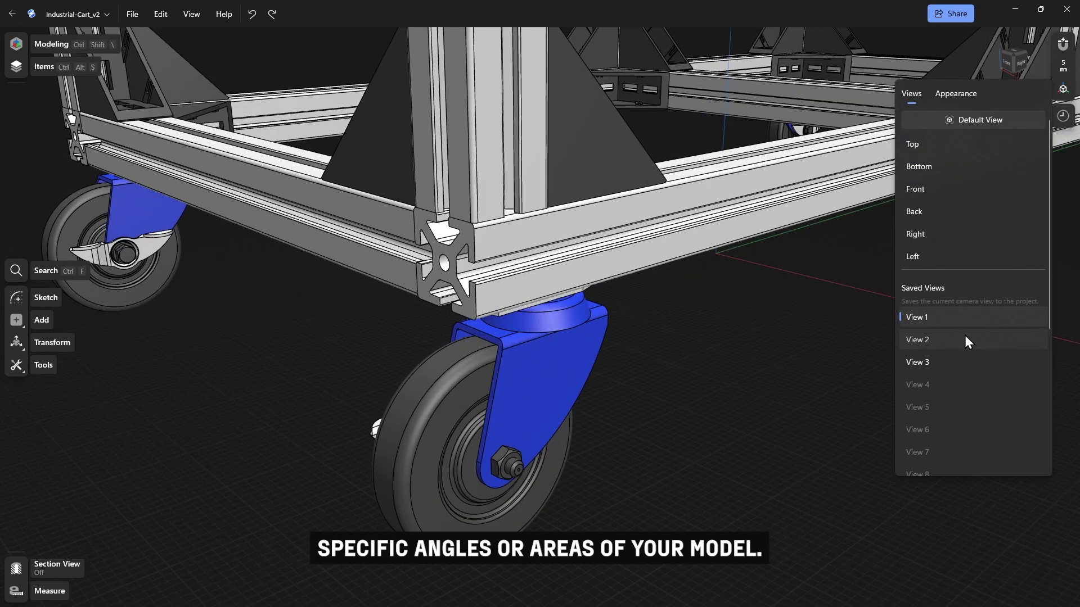
pyautogui.click(964, 335)
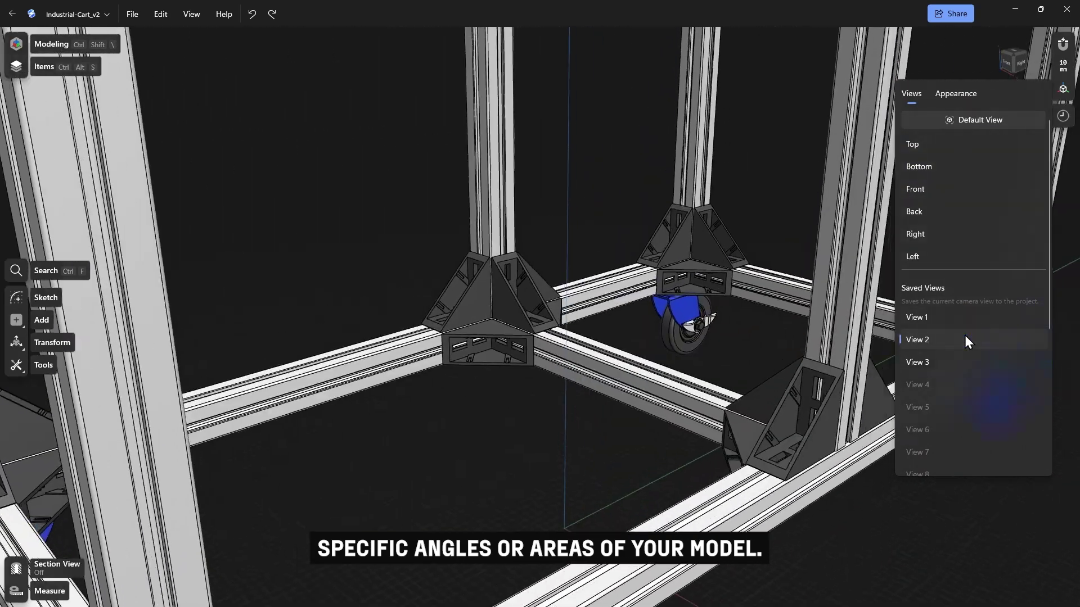
pyautogui.click(966, 361)
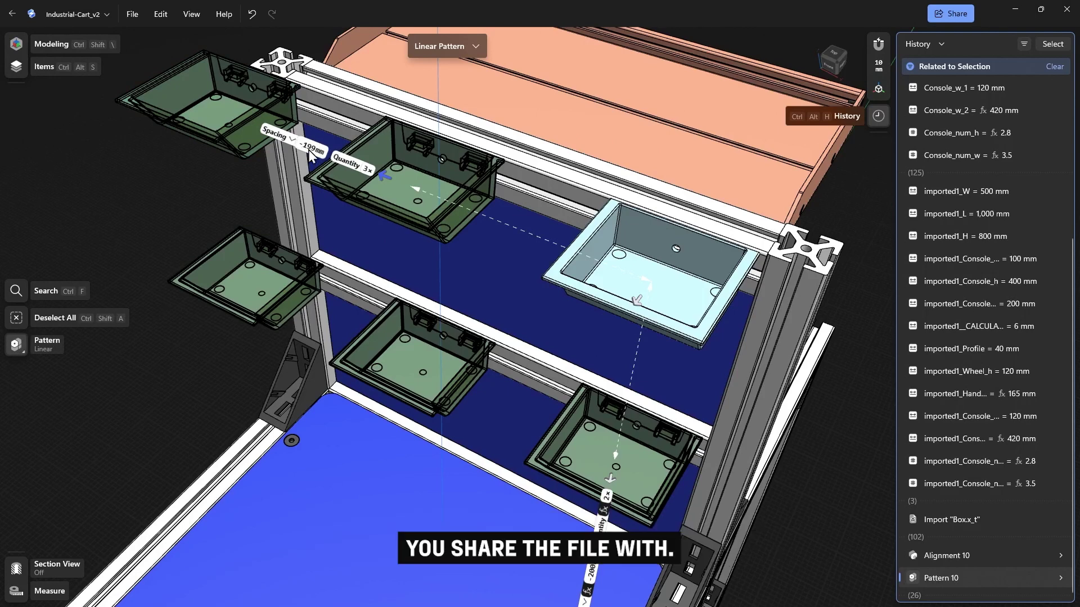
# - Set the tray linear pattern spacing to -120 mm, apply it, and fit the whole cart
pyautogui.click(308, 149)
pyautogui.write('-12')
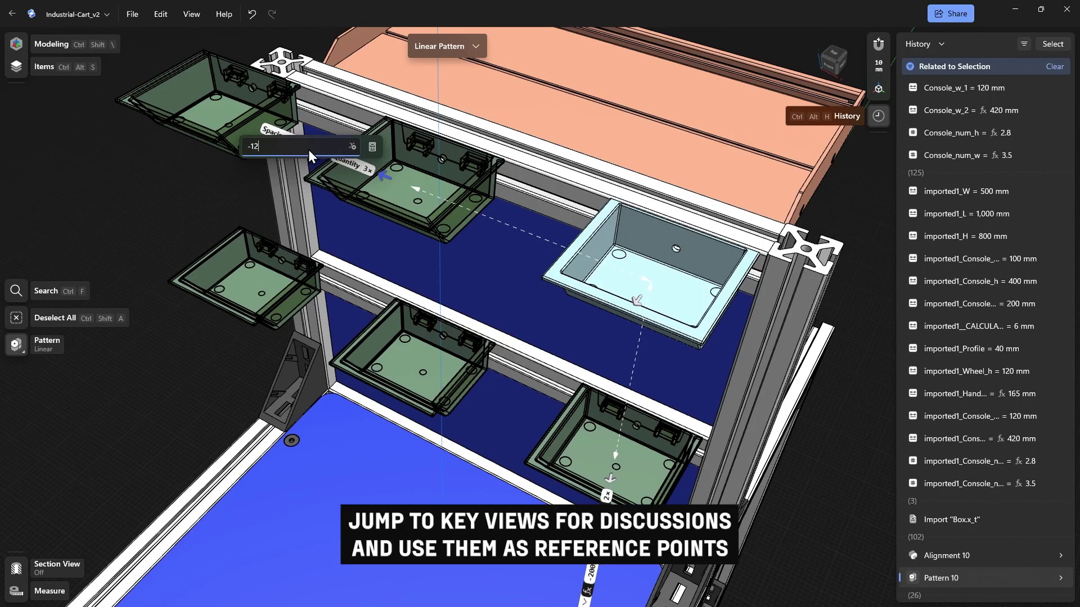
pyautogui.write('0')
pyautogui.press('Return')
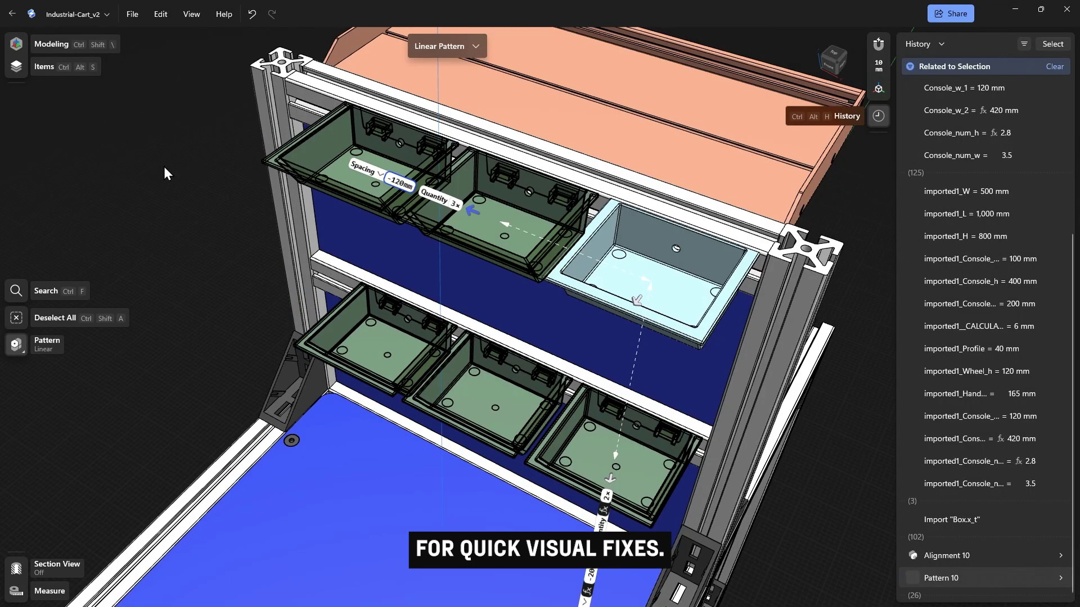
pyautogui.press('Return')
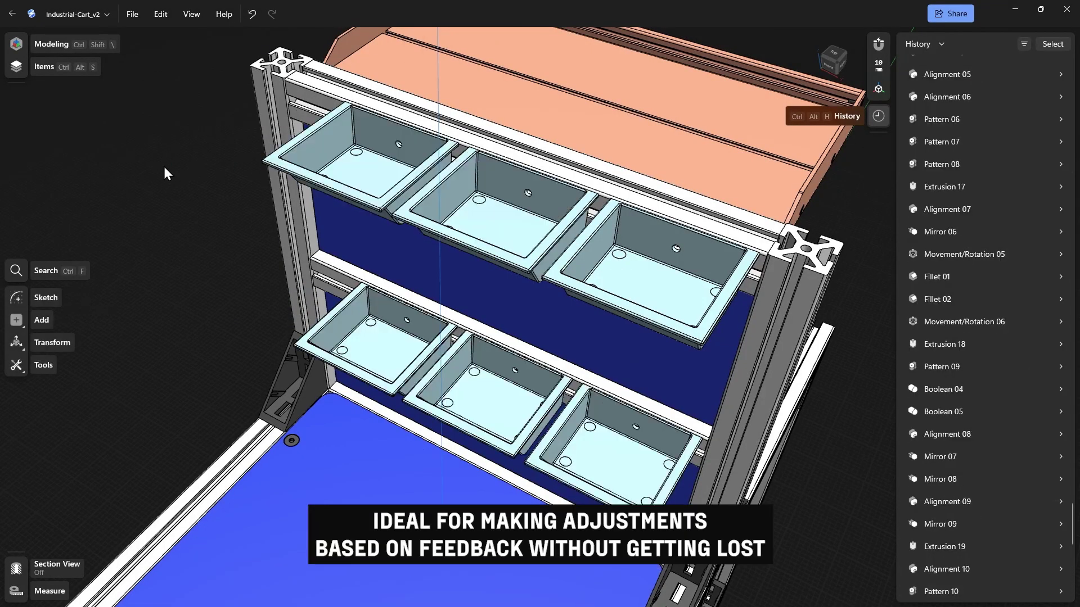
pyautogui.press('f')
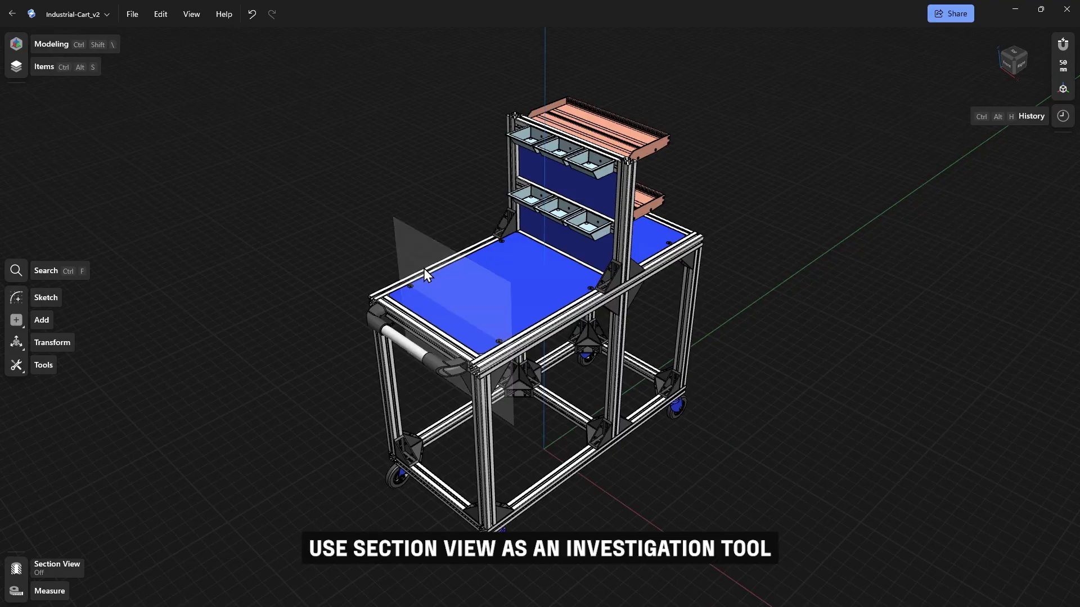
# - Turn on Section View to cut the model and jump to saved View 4
pyautogui.click(423, 269)
pyautogui.click(79, 571)
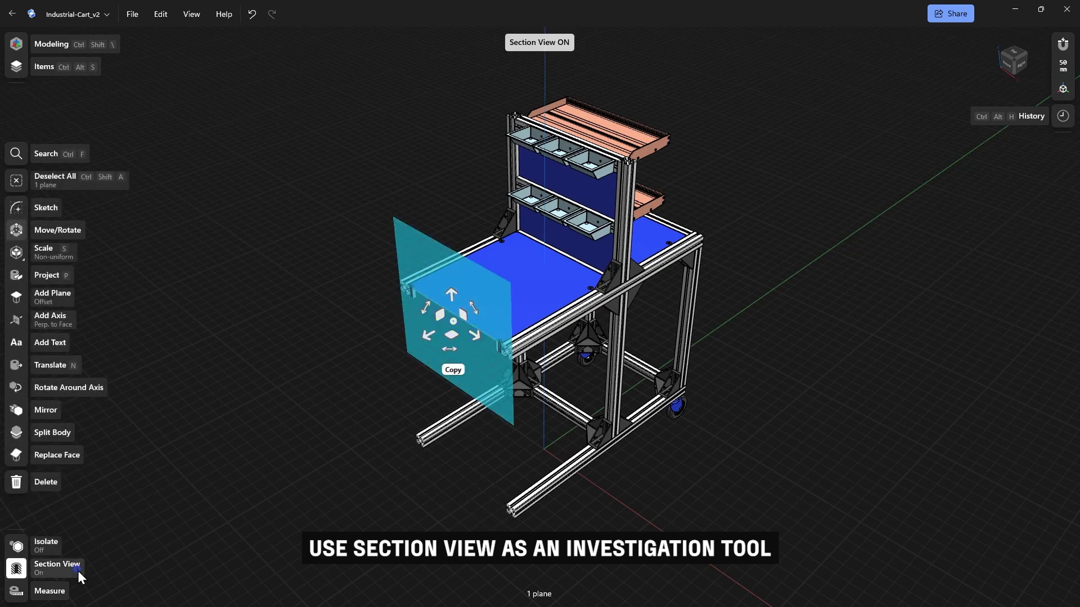
pyautogui.click(330, 411)
pyautogui.rightClick(465, 342)
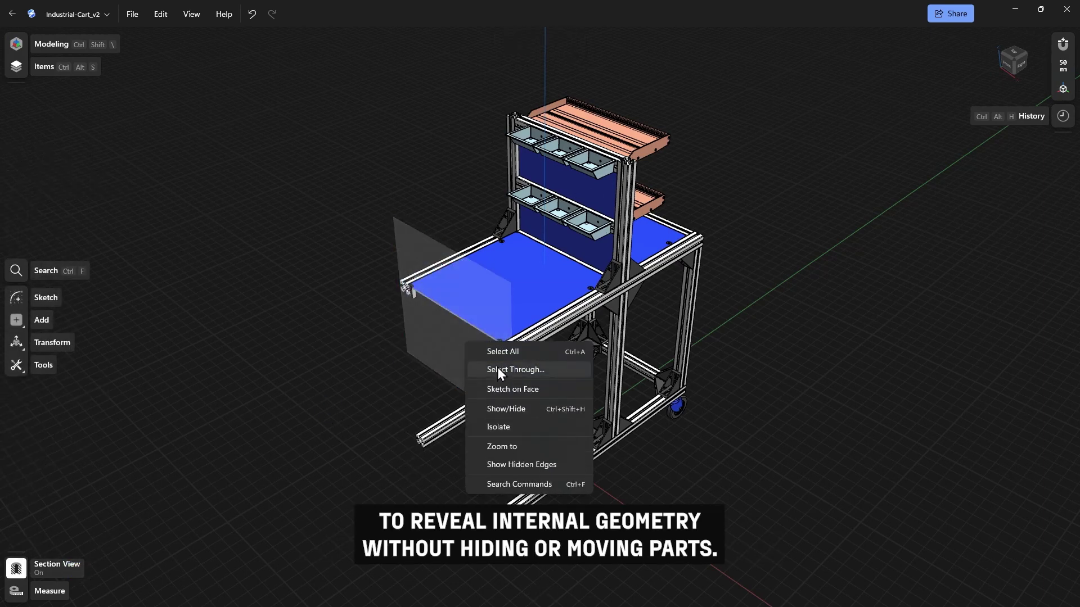
pyautogui.click(524, 414)
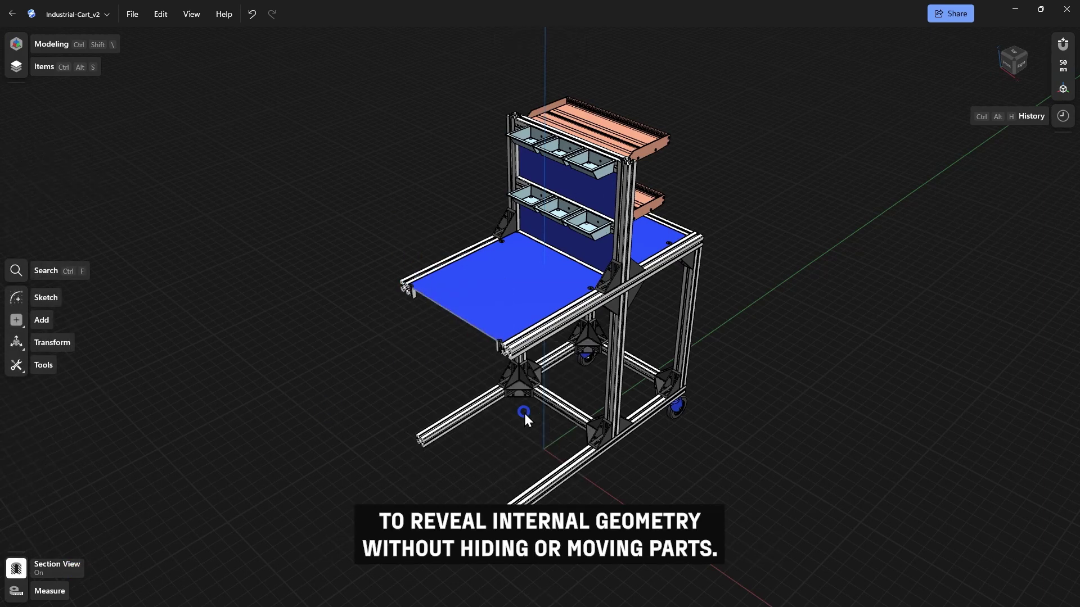
pyautogui.click(1063, 88)
pyautogui.click(976, 384)
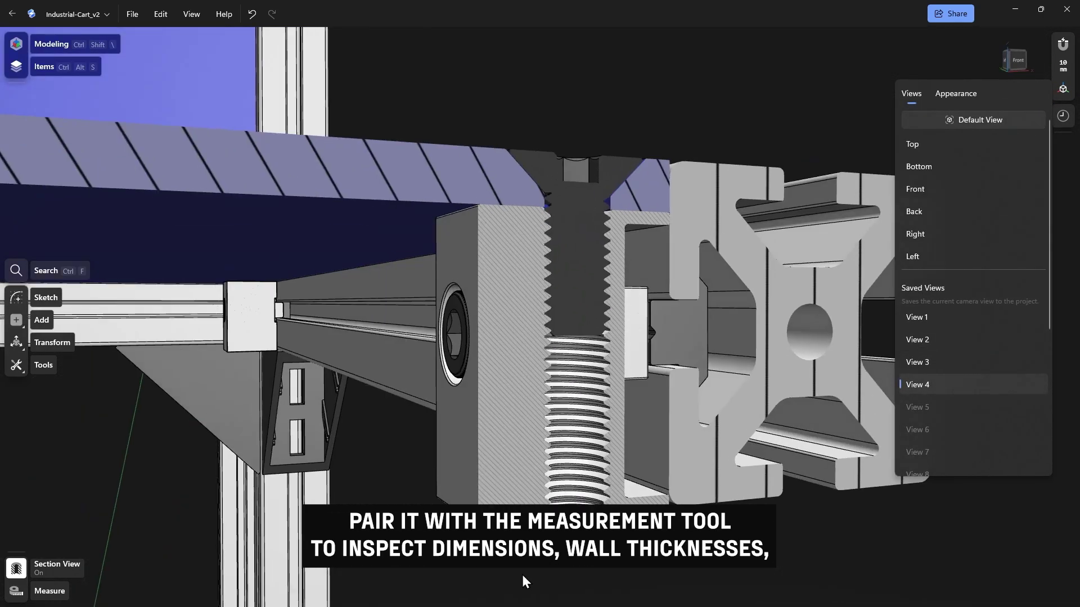
# - Measure the 33.7306 mm point-to-point distance from the block's top corner to its bottom edge
pyautogui.click(37, 590)
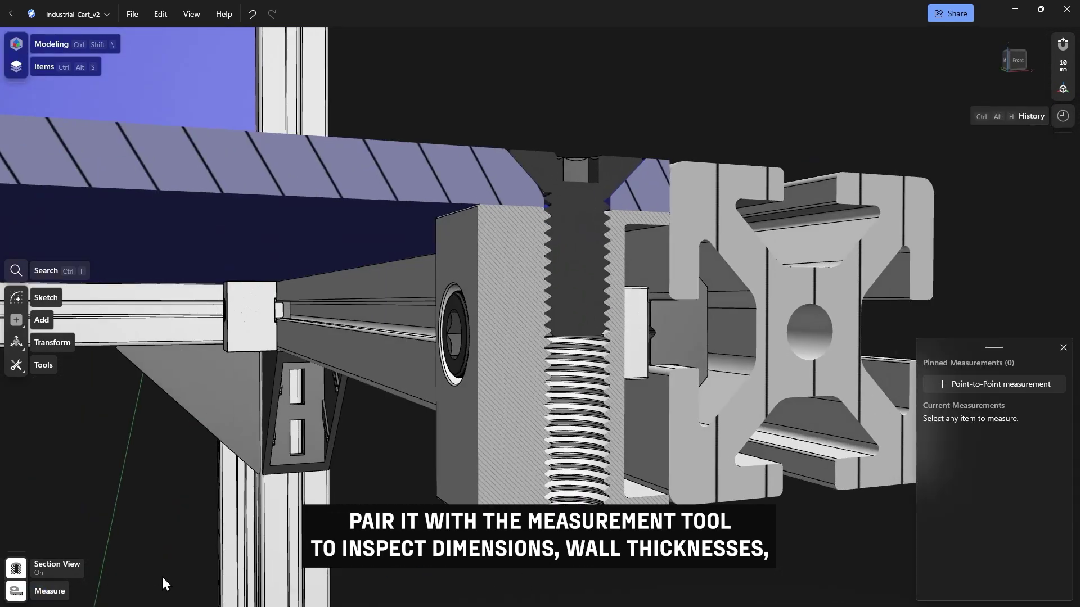
pyautogui.click(1036, 384)
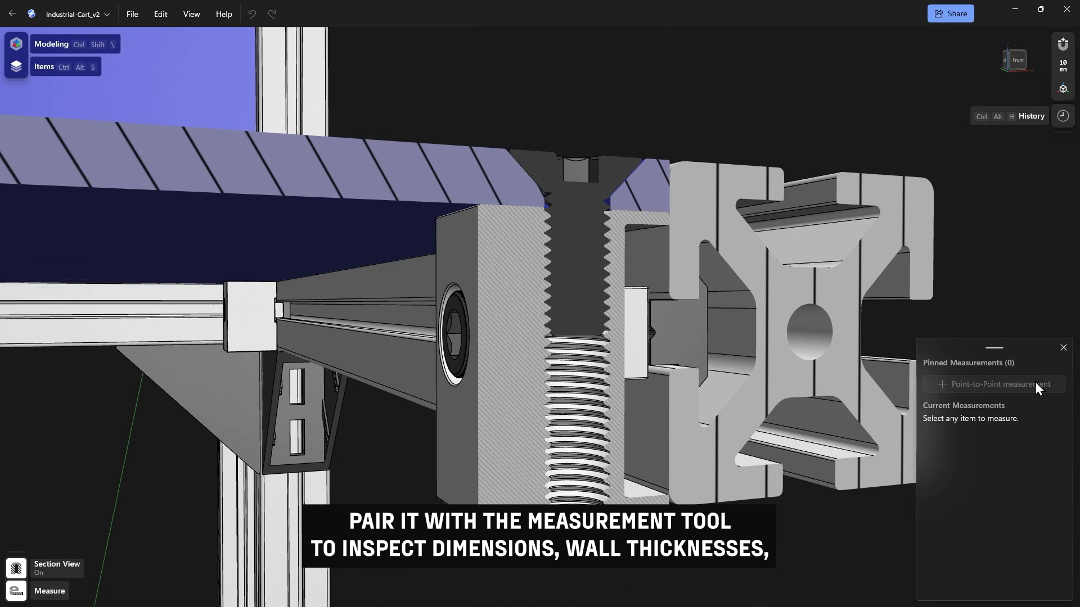
pyautogui.click(468, 209)
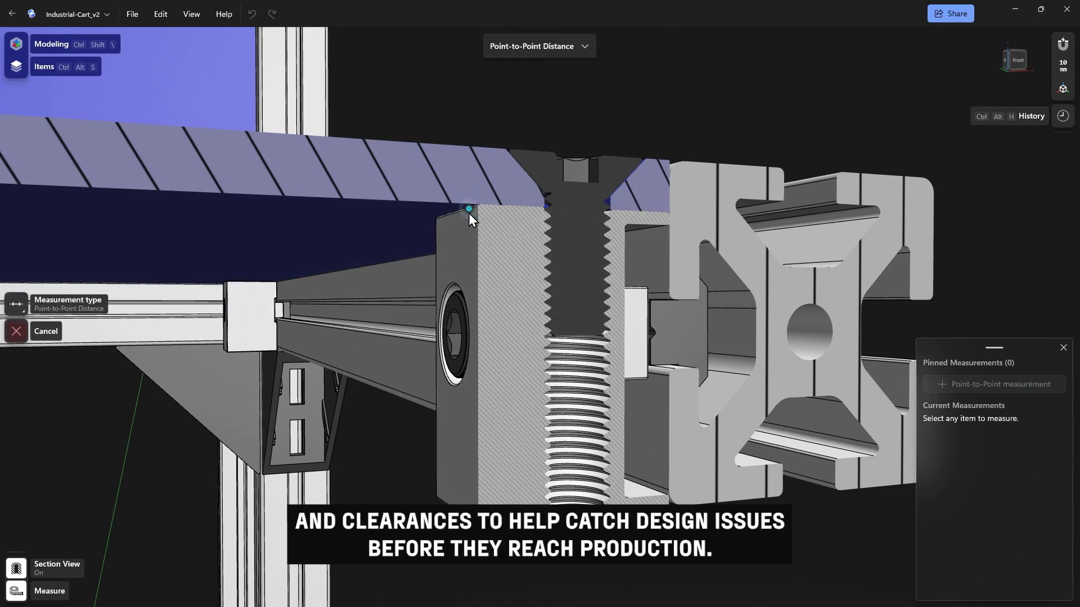
pyautogui.click(469, 519)
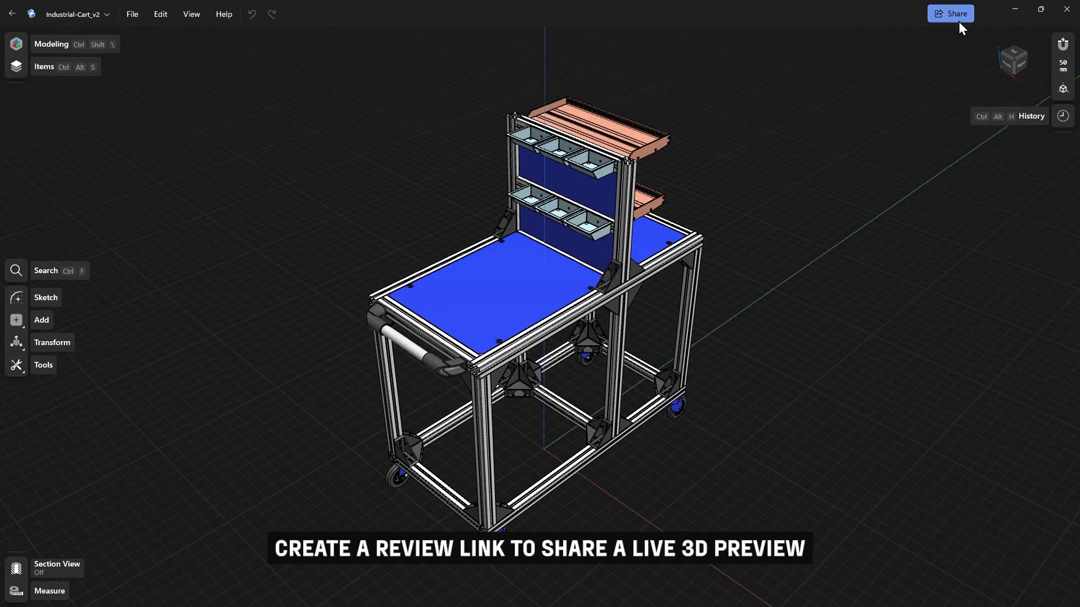
# - Create a design review link for the cart, limiting access to members of this team
pyautogui.click(958, 22)
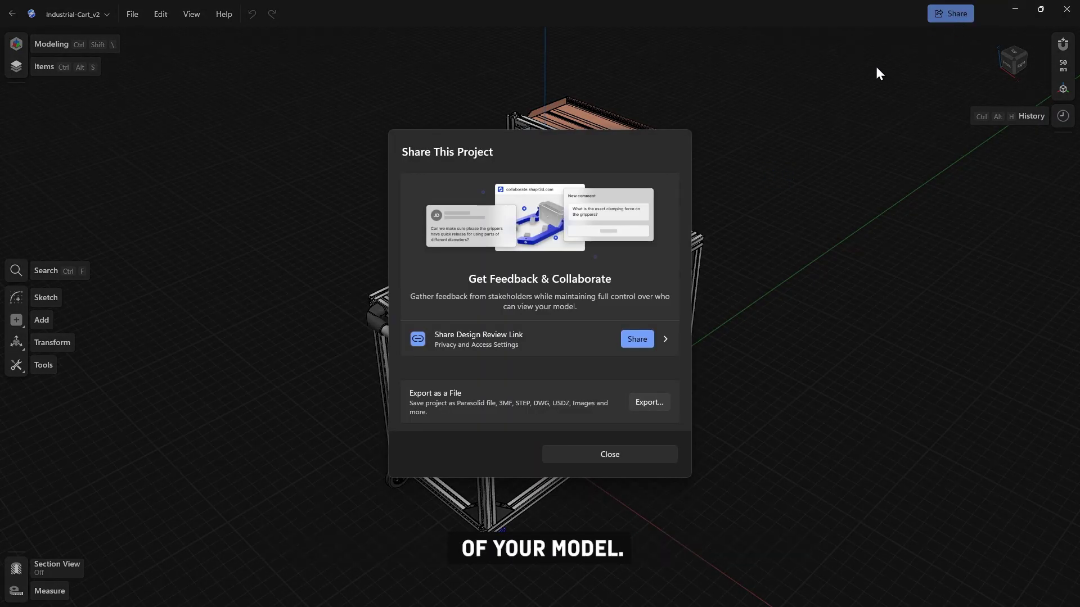
pyautogui.click(635, 347)
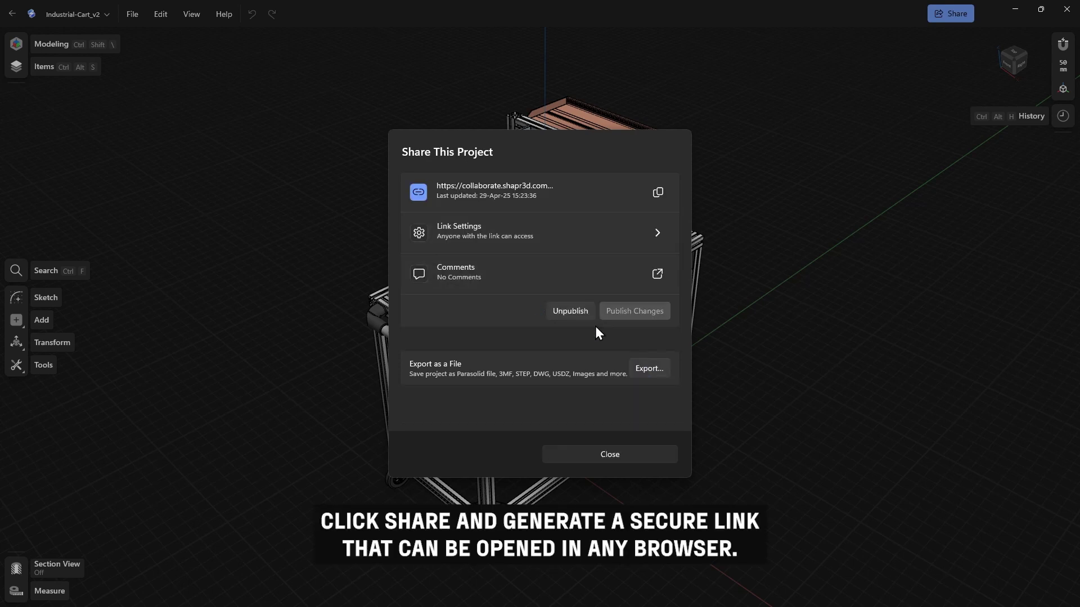
pyautogui.click(655, 233)
pyautogui.click(491, 201)
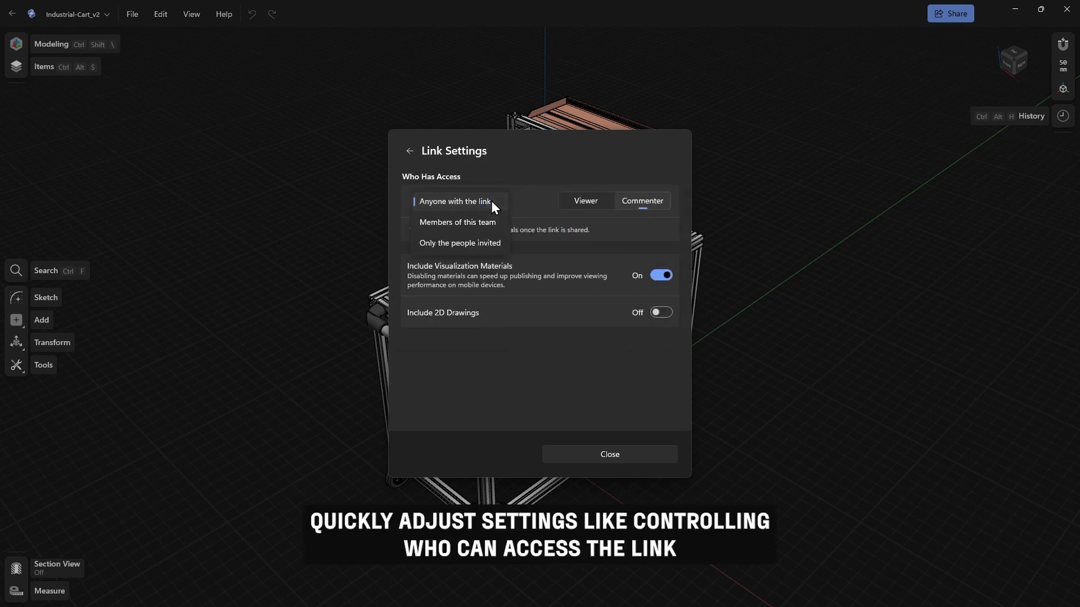
pyautogui.click(485, 220)
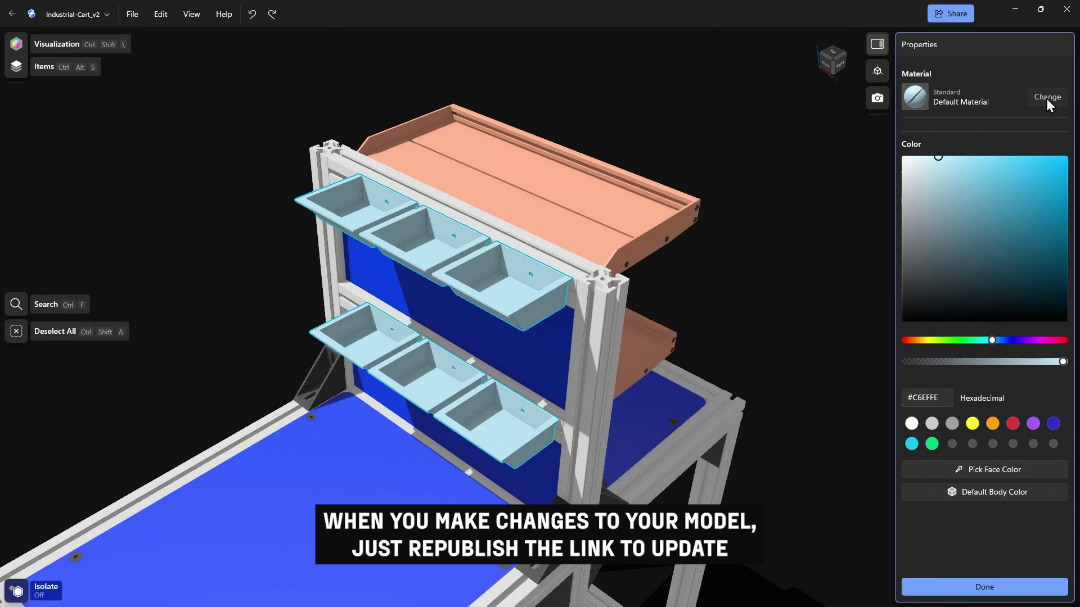
# - Switch the storage bins' material to Matte ABS and publish the changes to the review link
pyautogui.click(1046, 99)
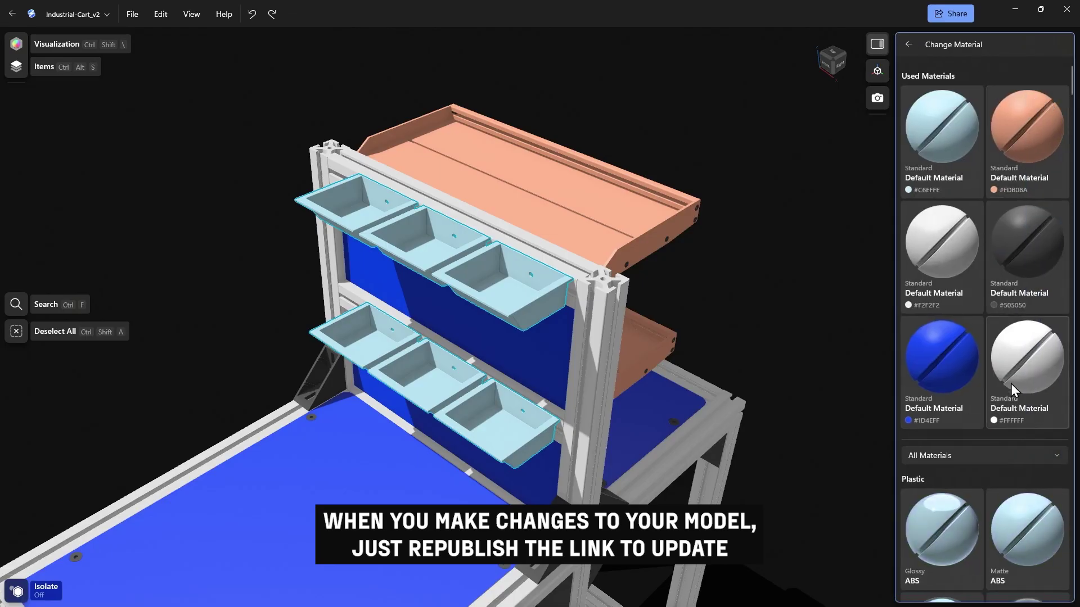
pyautogui.click(1020, 521)
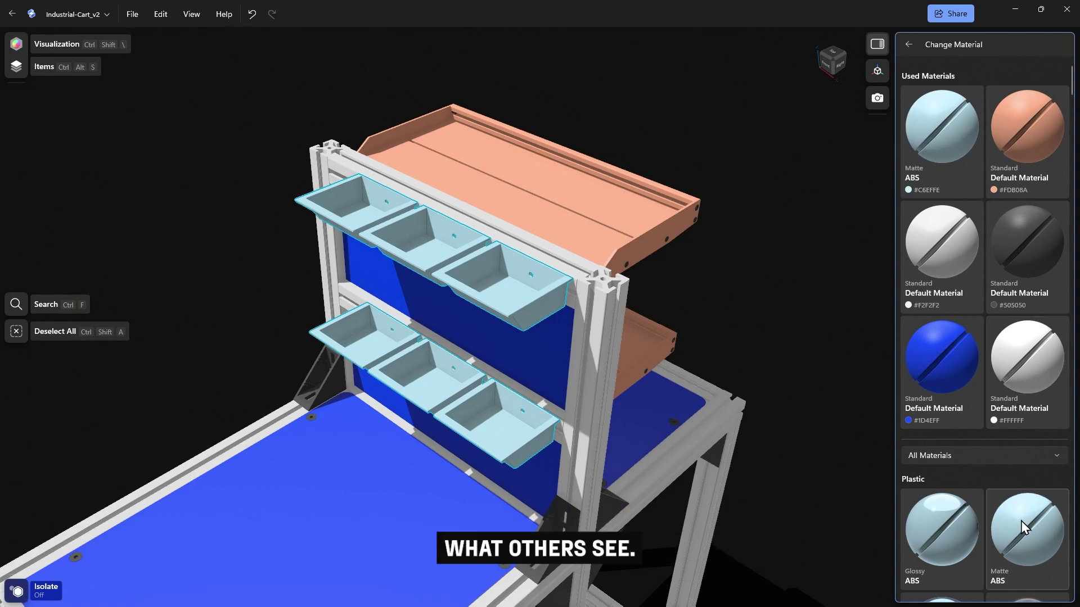
pyautogui.click(816, 250)
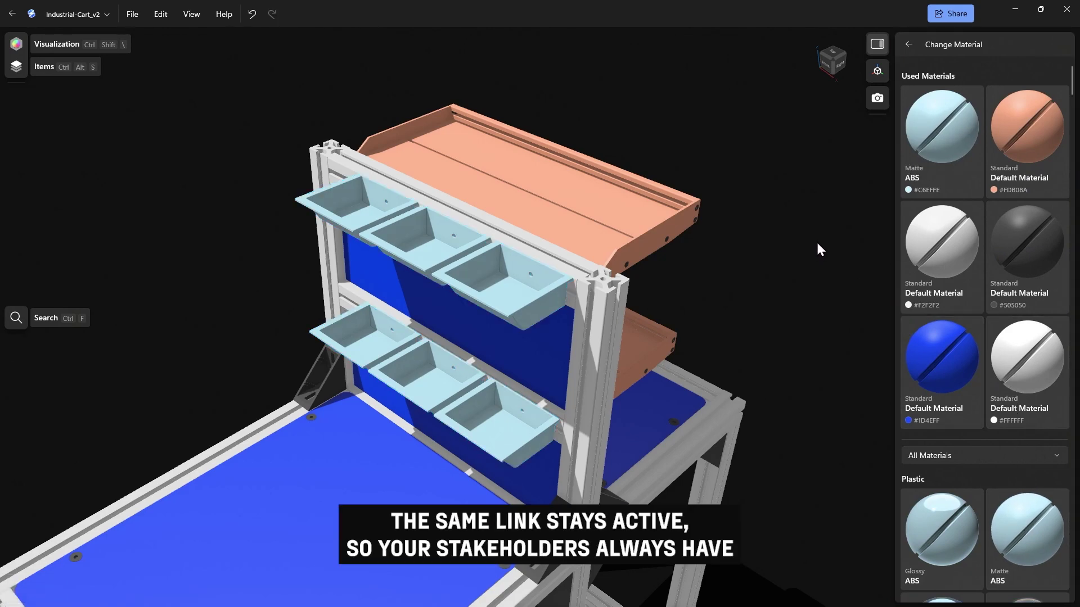
pyautogui.click(943, 19)
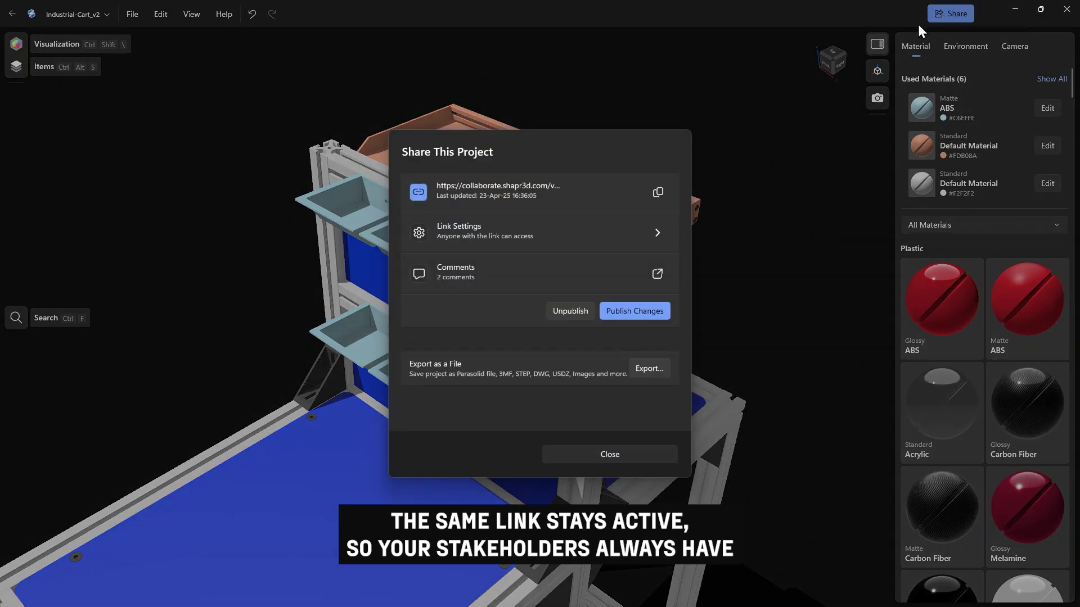
pyautogui.click(660, 316)
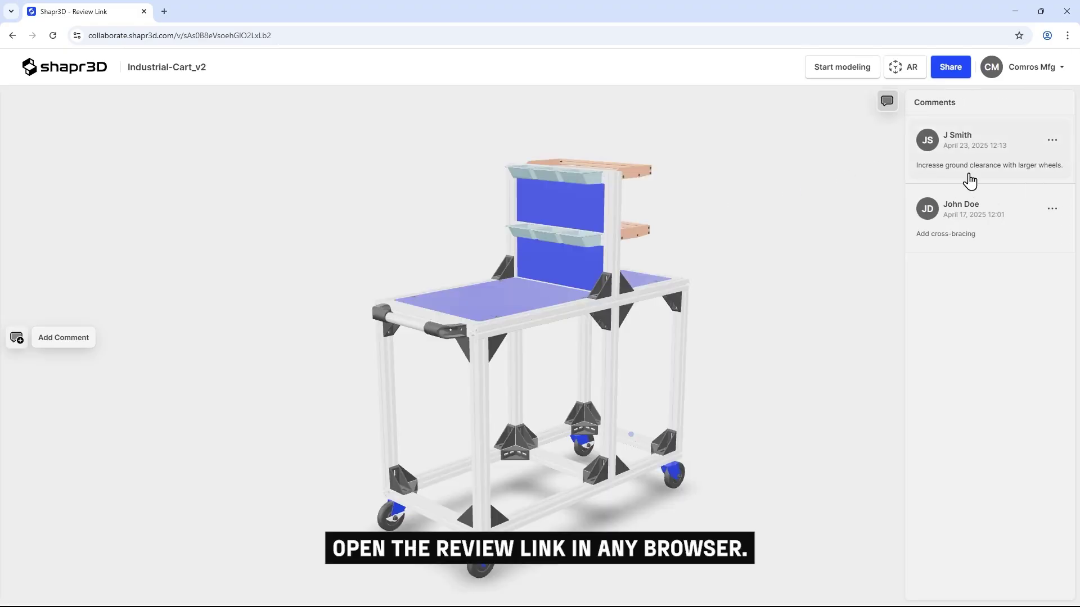
# - Check the J Smith and John Doe comments, then post a top-shelf comment asking to shift it back 50 mm
pyautogui.click(966, 177)
pyautogui.click(966, 235)
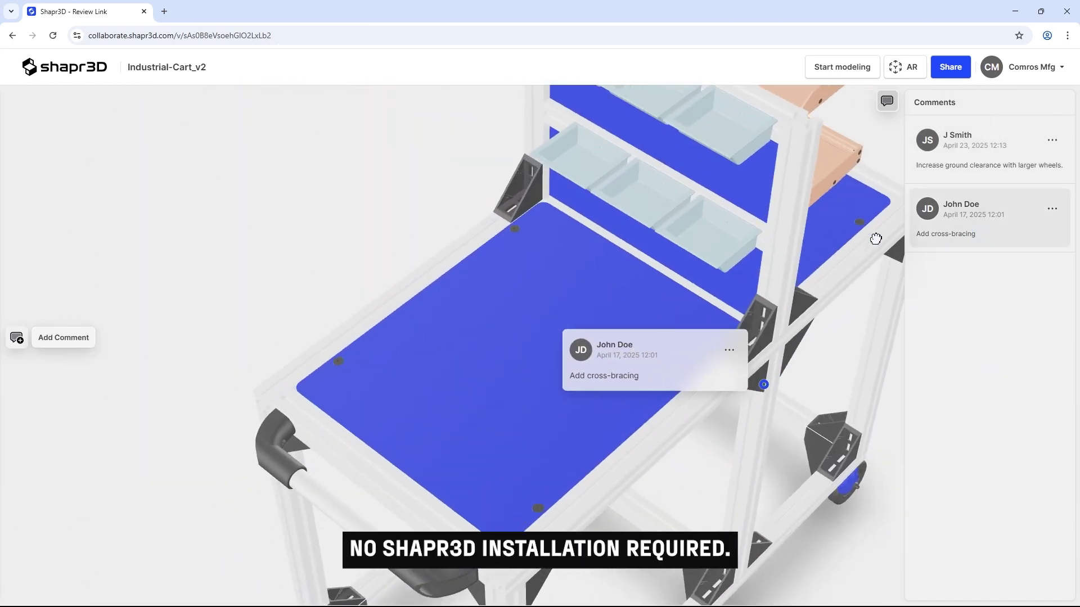
pyautogui.moveTo(876, 239); pyautogui.dragTo(715, 280)
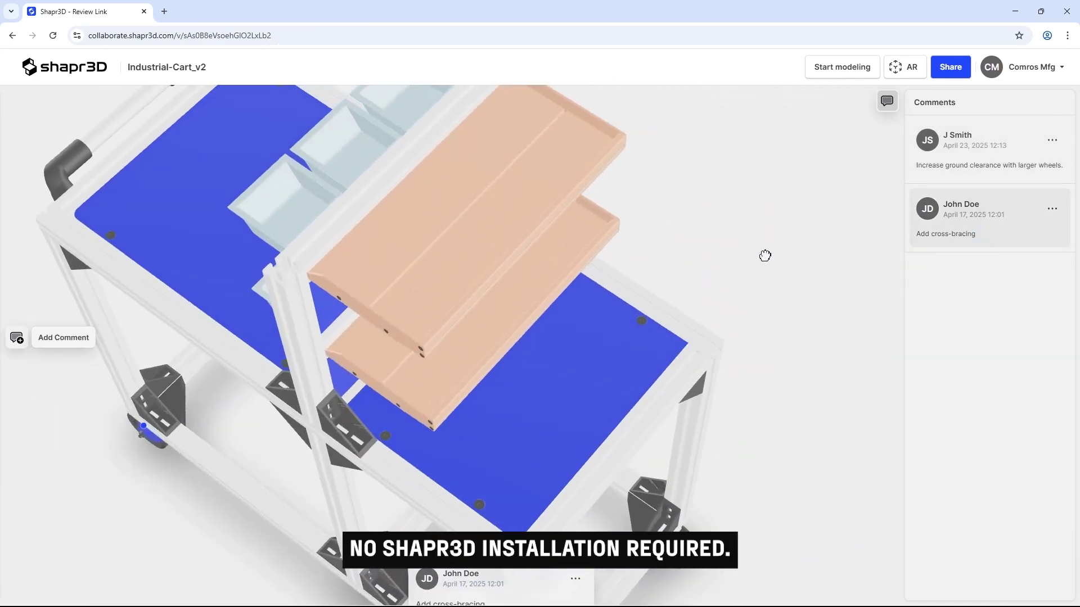
pyautogui.click(65, 339)
pyautogui.click(510, 271)
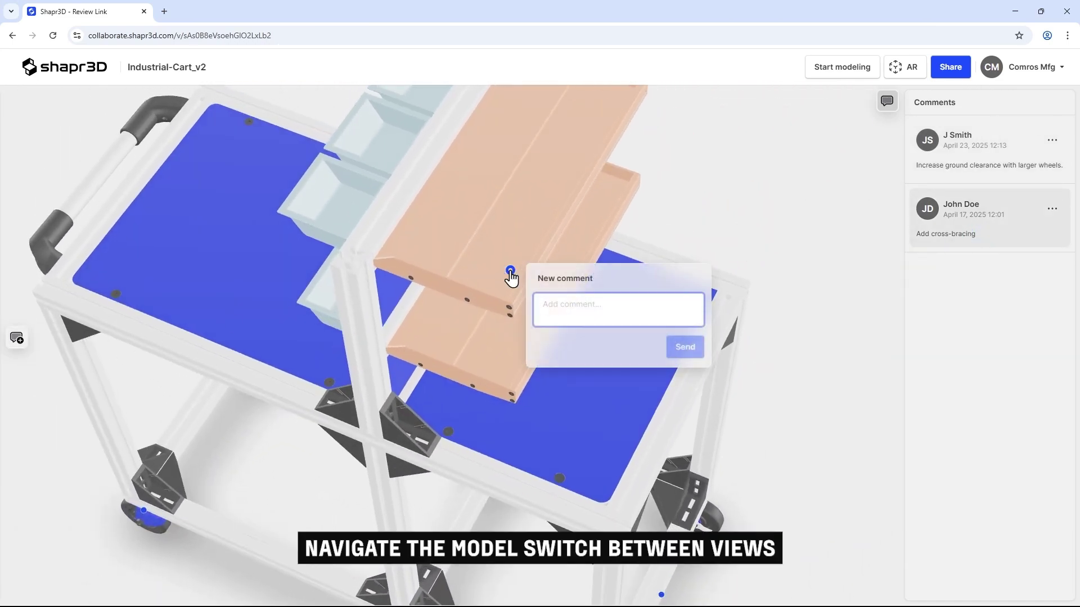
pyautogui.write('Could we shift the top shelf back by 50 mm to improve front access?')
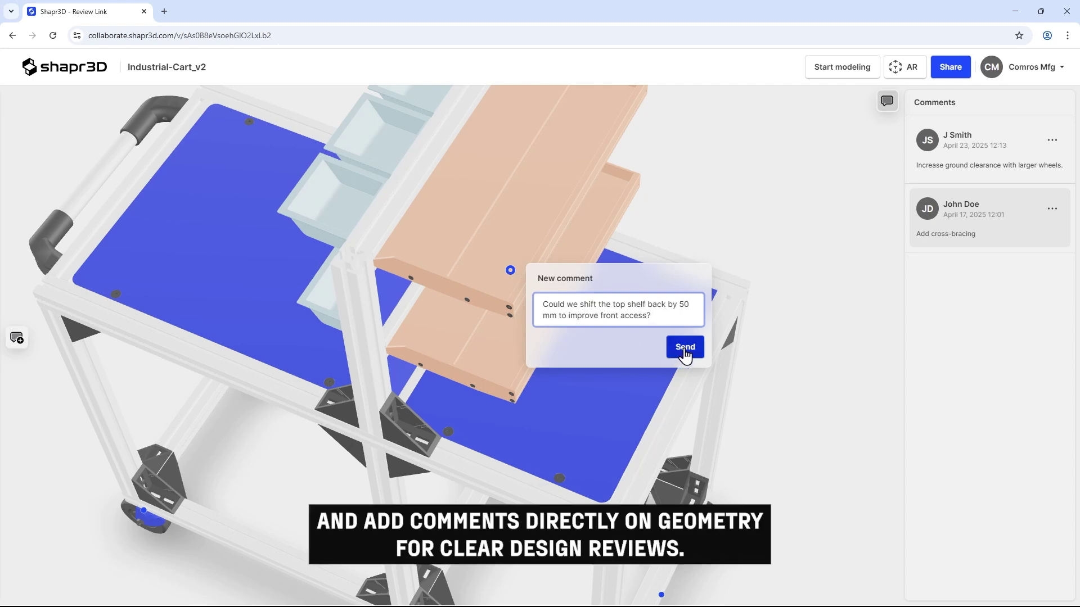
pyautogui.click(684, 347)
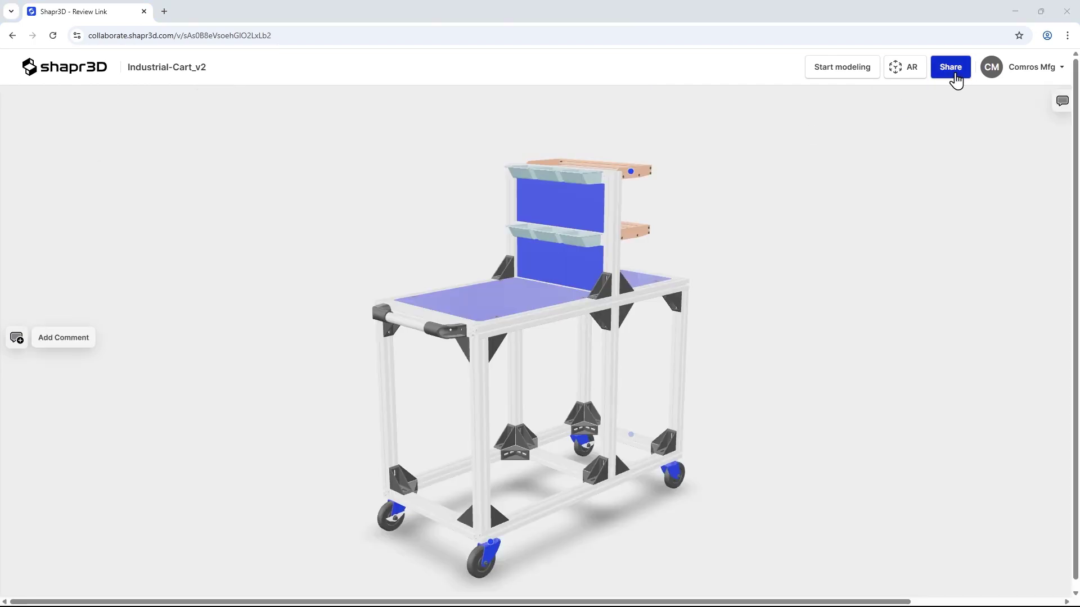
# - Restrict the link to invited people only and invite a colleague by email as Viewer
pyautogui.click(953, 73)
pyautogui.click(499, 372)
pyautogui.click(497, 450)
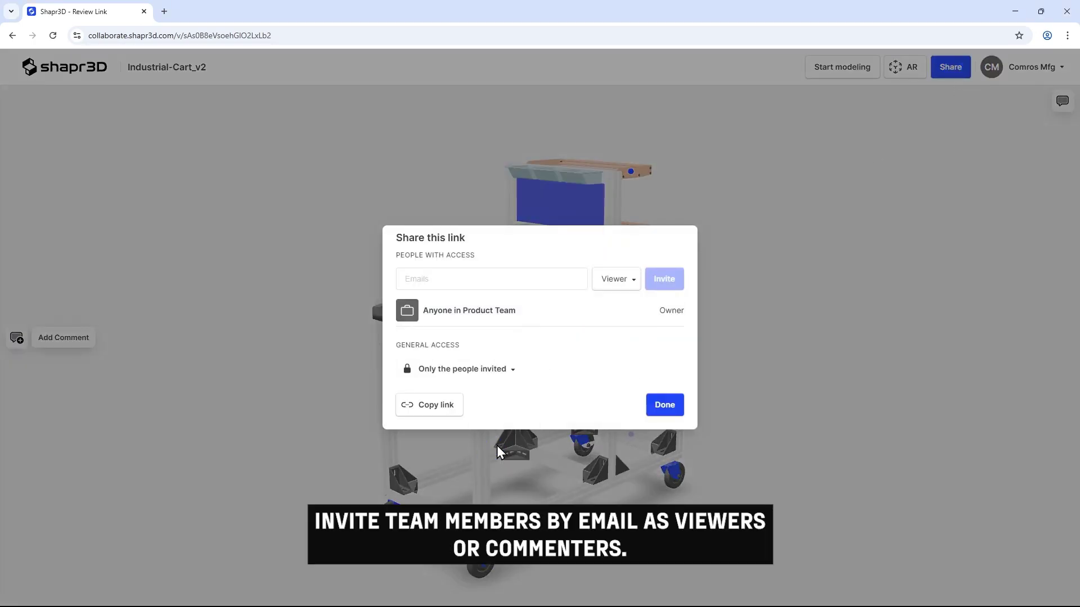
pyautogui.click(516, 279)
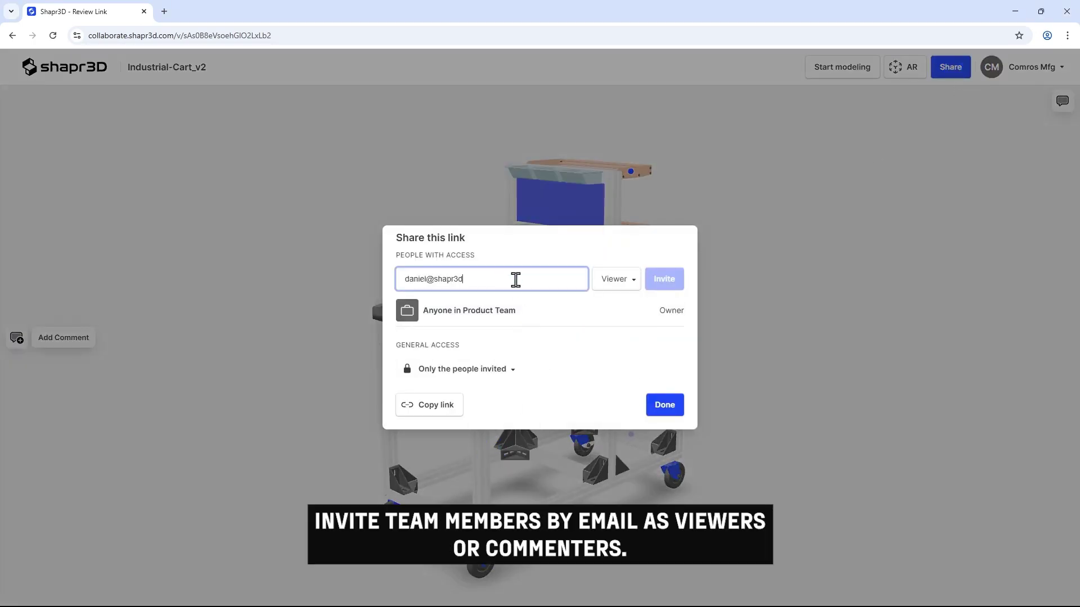
pyautogui.write('.com')
pyautogui.press('Return')
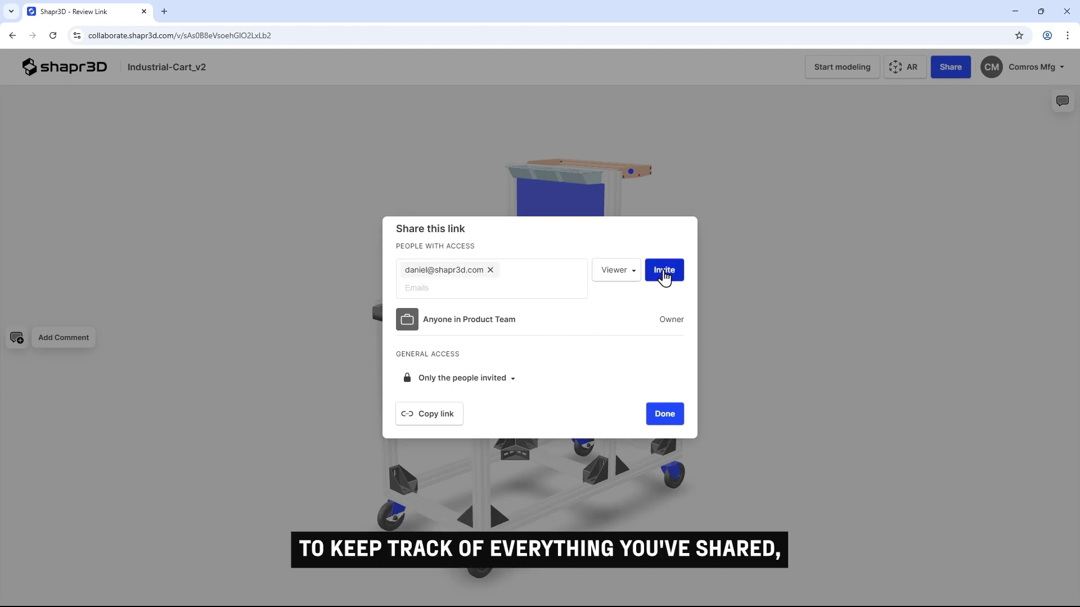
pyautogui.click(664, 271)
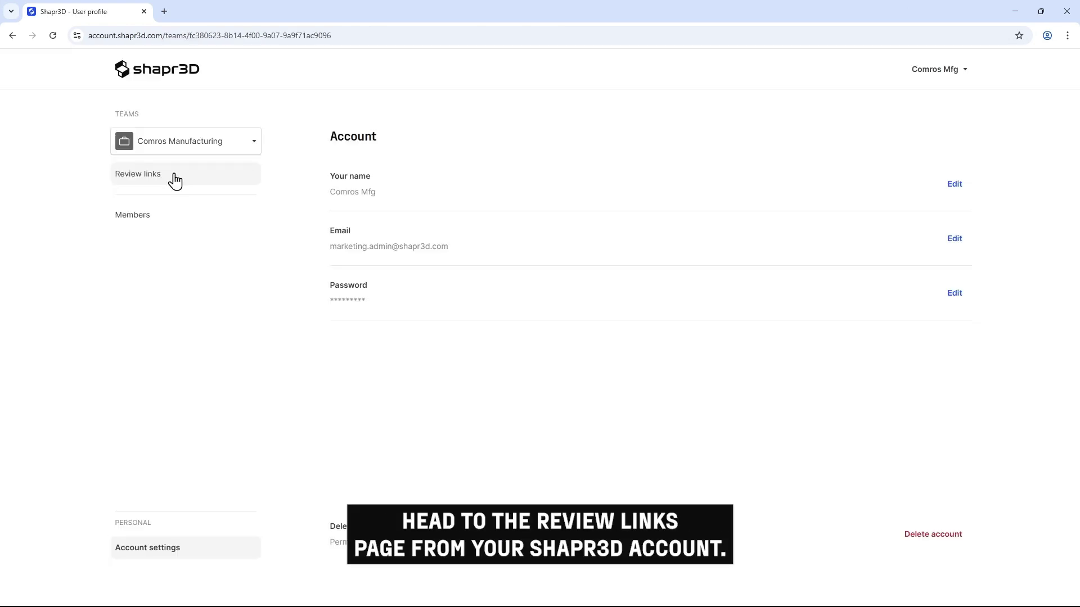
# - Open Review links in the account page sidebar to list the team's links
pyautogui.click(174, 179)
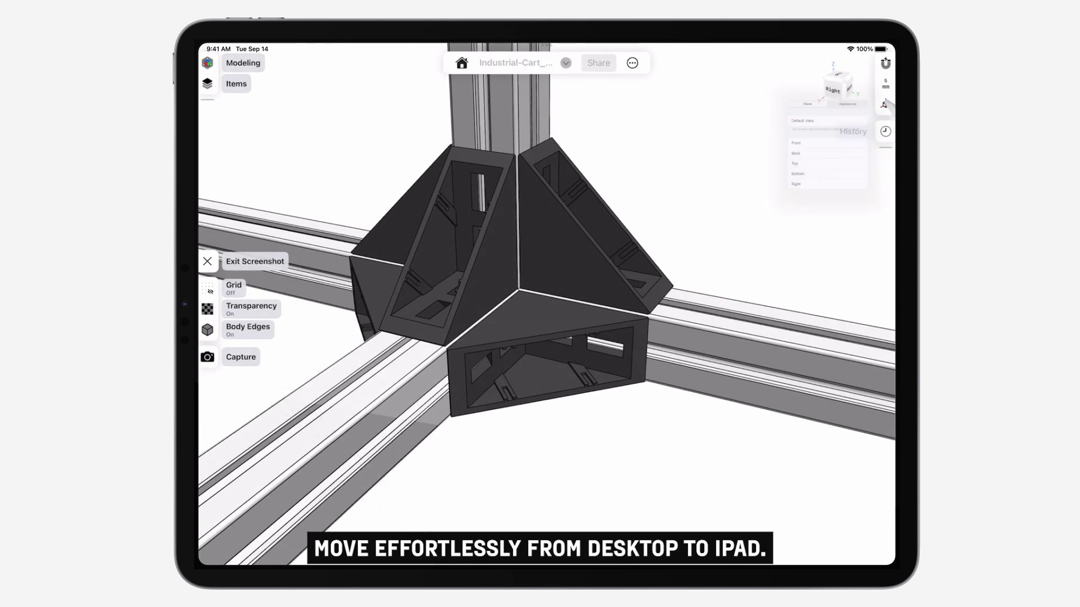
# - Jump to saved View 4 showing the whole cart on the iPad
pyautogui.click(715, 394)
pyautogui.click(322, 384)
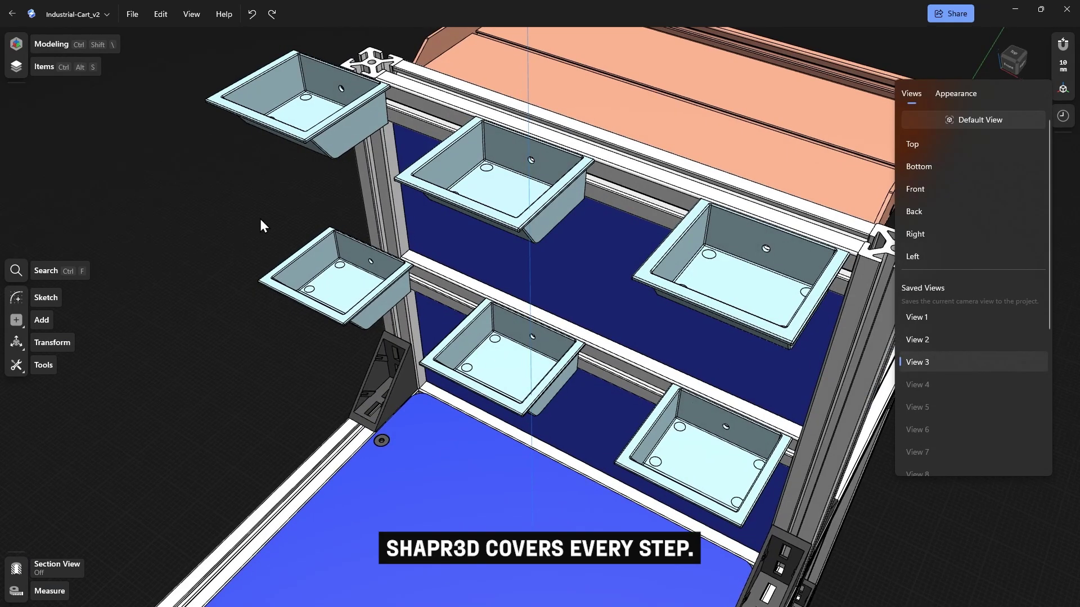
# - Move the Industrial-Cart_v2 project into the Design Reviews - Cart folder
pyautogui.click(259, 225)
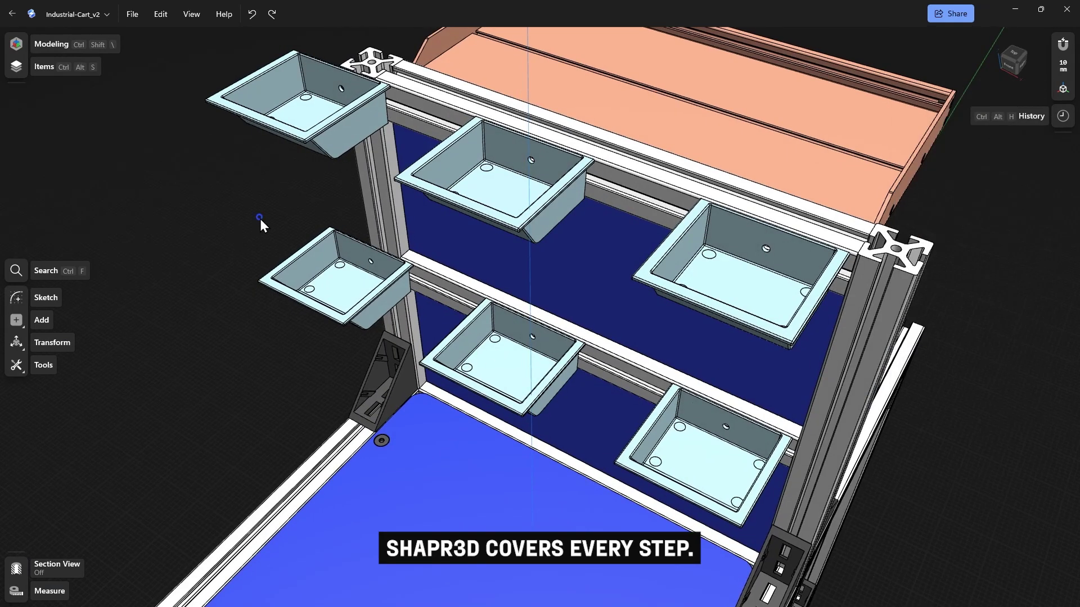
pyautogui.click(296, 114)
pyautogui.hotkey('ctrl', 'alt', 'h')
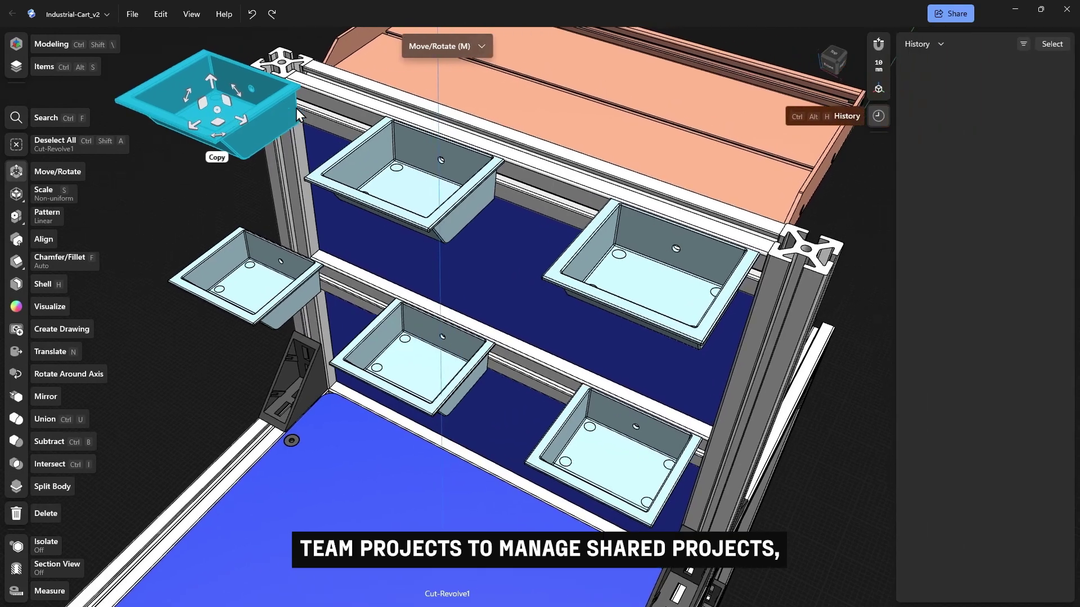
pyautogui.moveTo(275, 184)
pyautogui.mouseDown()
pyautogui.moveTo(117, 296)
pyautogui.moveTo(117, 286)
pyautogui.mouseUp()
# - Open version #7 of the project and step through saved Views 1 and 2
pyautogui.click(414, 285)
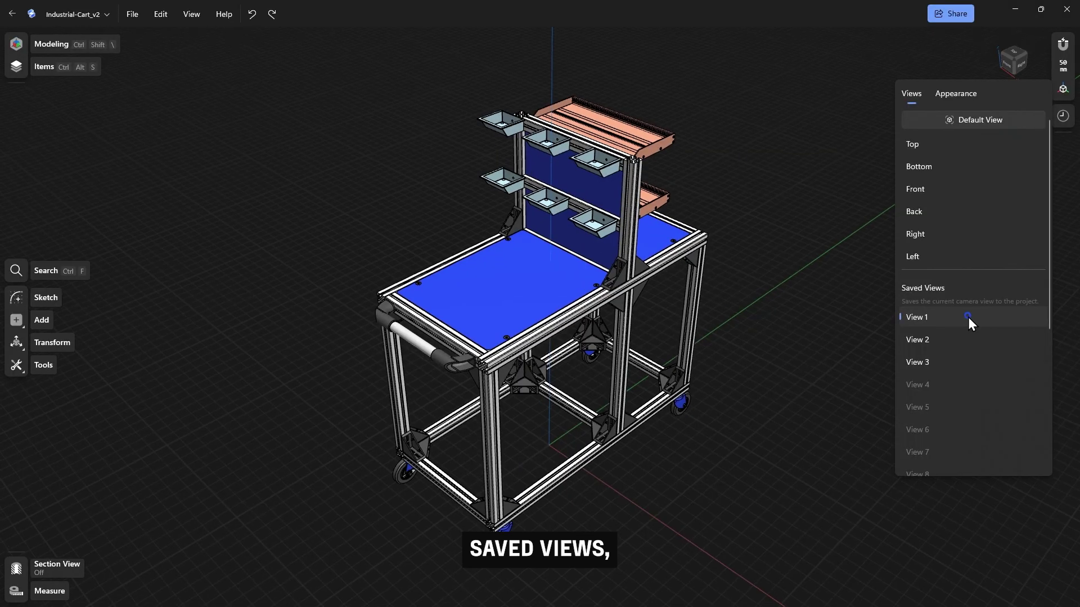
pyautogui.click(967, 317)
pyautogui.click(965, 335)
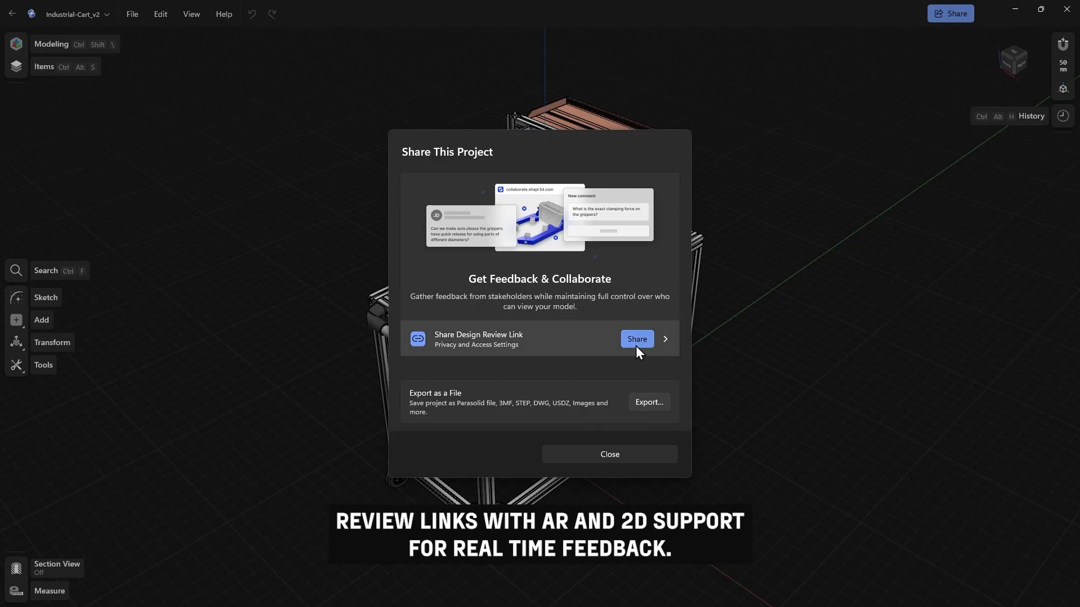
# - Send the top-shelf comment, then capture an iPad screenshot of the whole cart
pyautogui.click(635, 340)
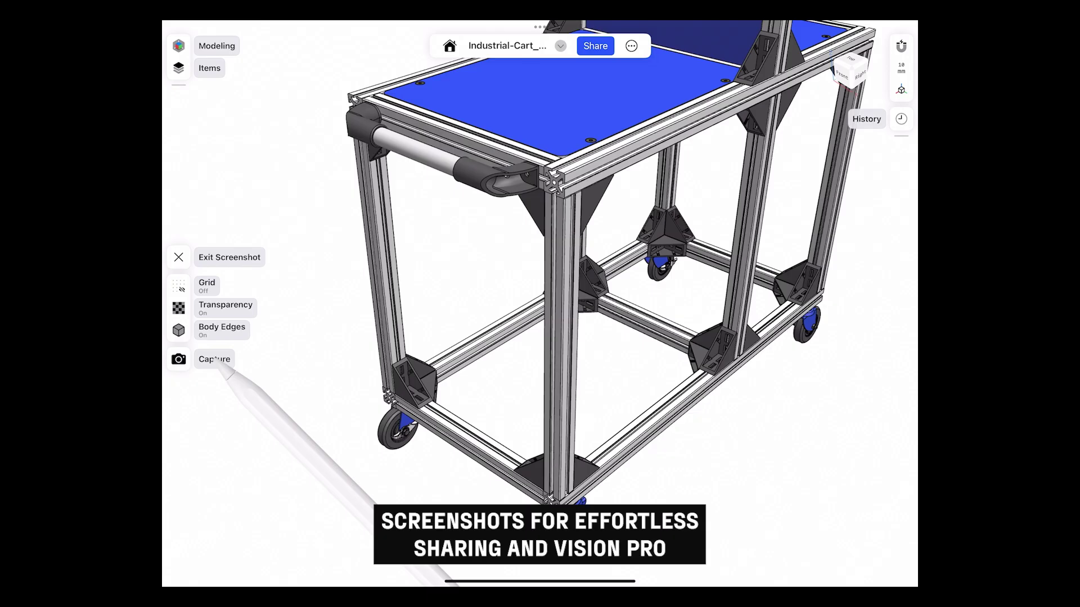
pyautogui.click(214, 360)
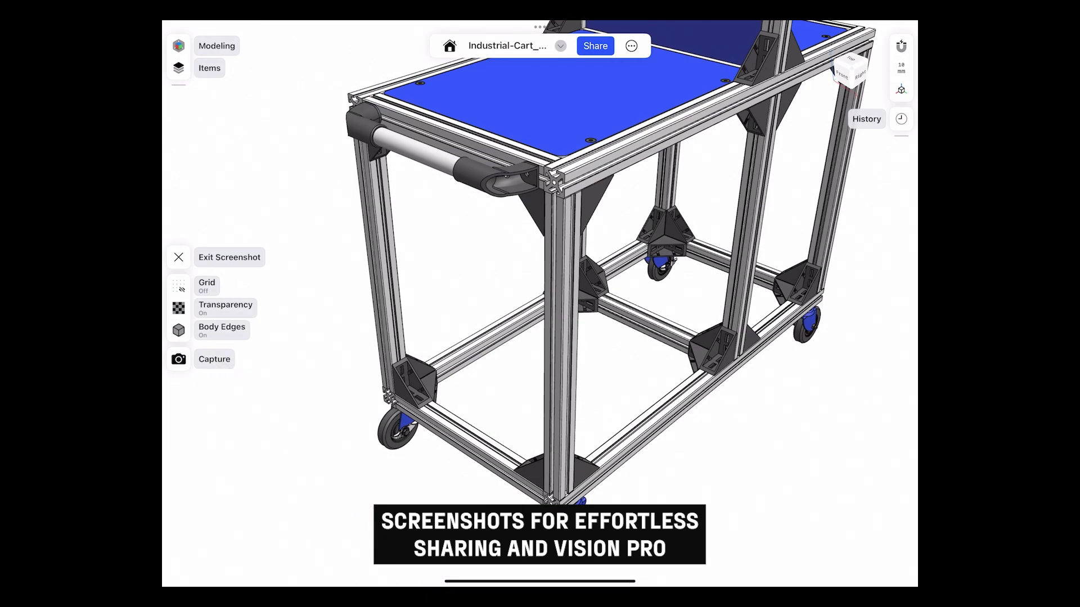